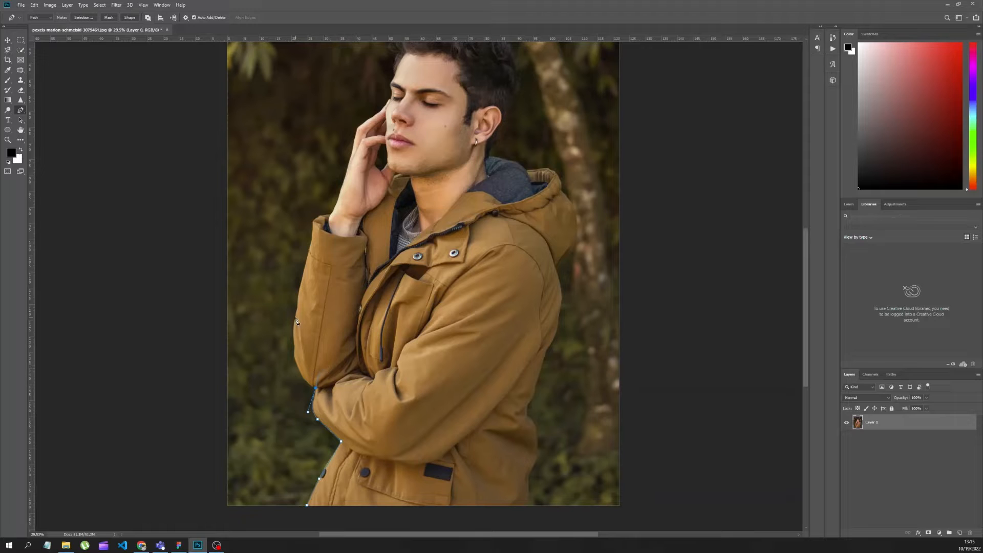
# Step: Extend the Pen tool path up along the outer edge of the man's jacket sleeve
pyautogui.moveTo(297, 266); pyautogui.dragTo(308, 261)
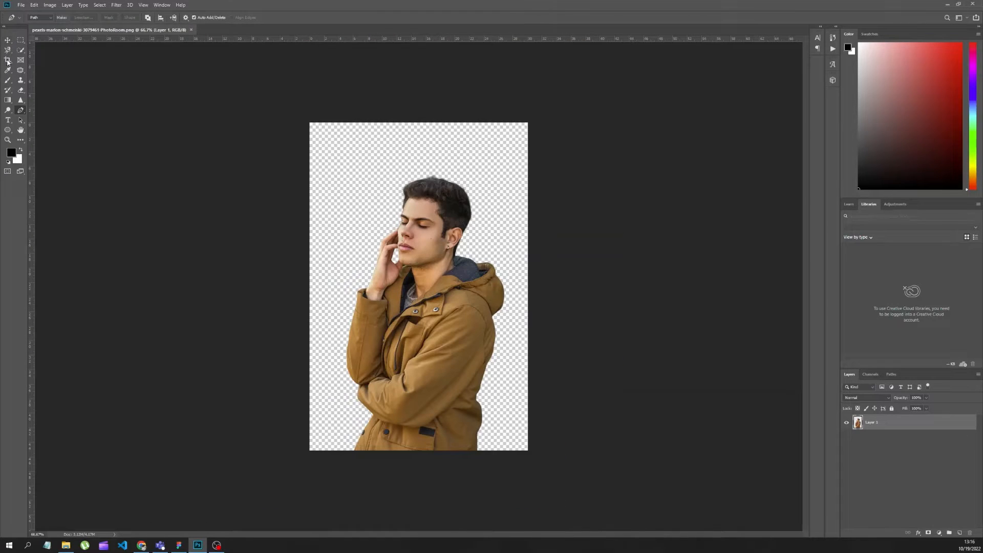
# Step: Widen the canvas of the cut-out portrait on both sides with the Crop tool
pyautogui.click(8, 61)
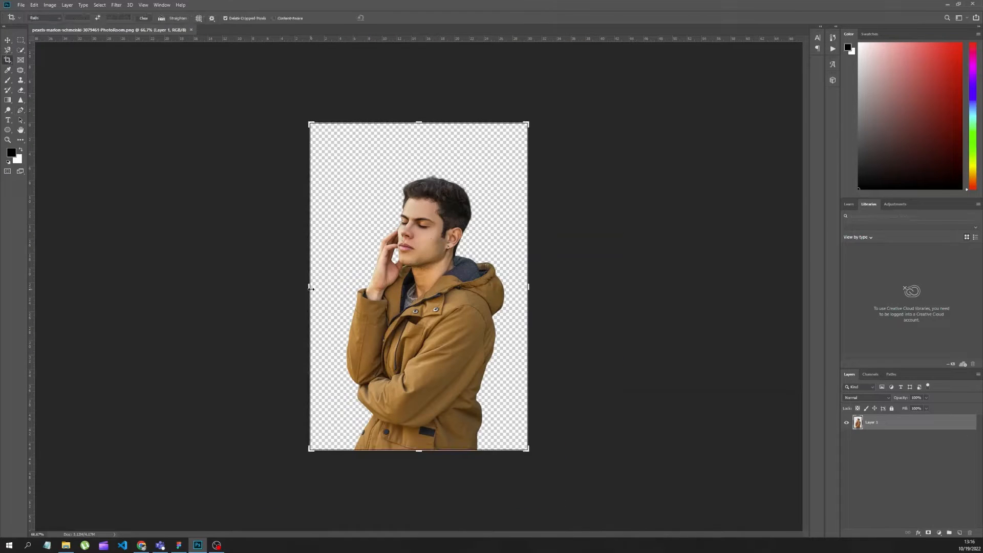
pyautogui.moveTo(311, 288); pyautogui.dragTo(277, 289)
pyautogui.moveTo(547, 287); pyautogui.dragTo(561, 287)
pyautogui.click(8, 40)
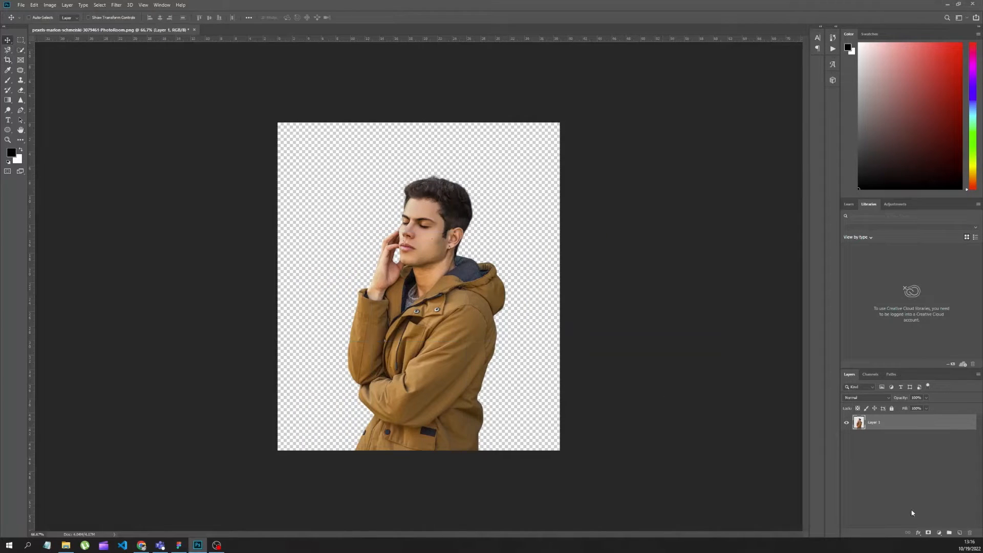
# Step: Add a black Solid Color fill layer and place it beneath the cut-out man's layer
pyautogui.click(939, 532)
pyautogui.click(927, 407)
pyautogui.press('Return')
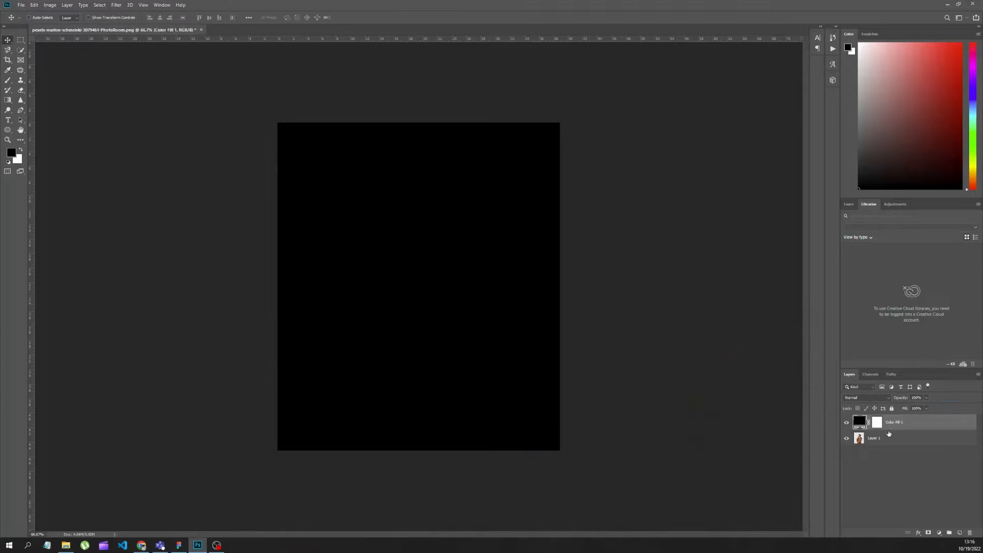
pyautogui.moveTo(889, 434); pyautogui.dragTo(889, 421)
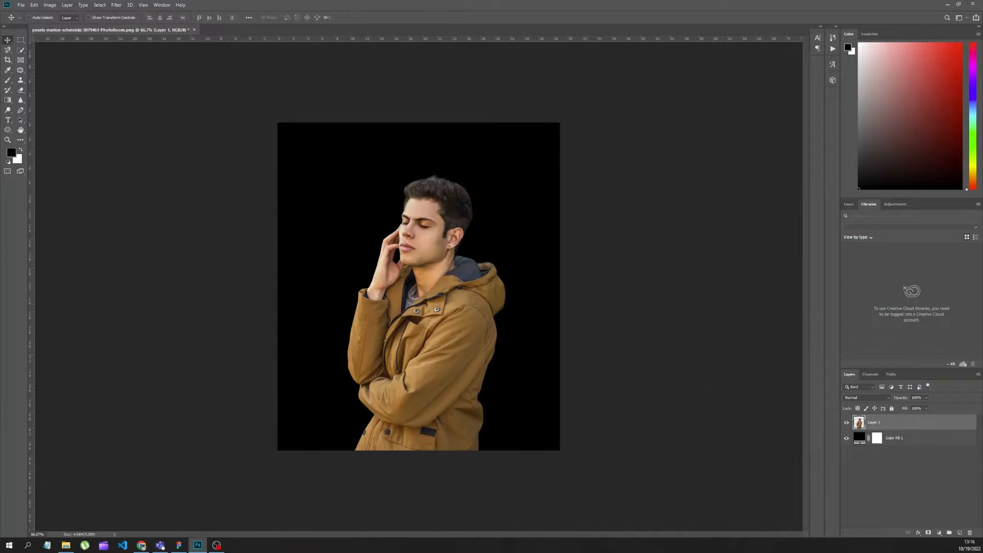
# Step: Place the glowing jack-o'-lantern image, then scale, position and slightly tilt it so it covers the man's head
pyautogui.moveTo(923, 252); pyautogui.dragTo(534, 312)
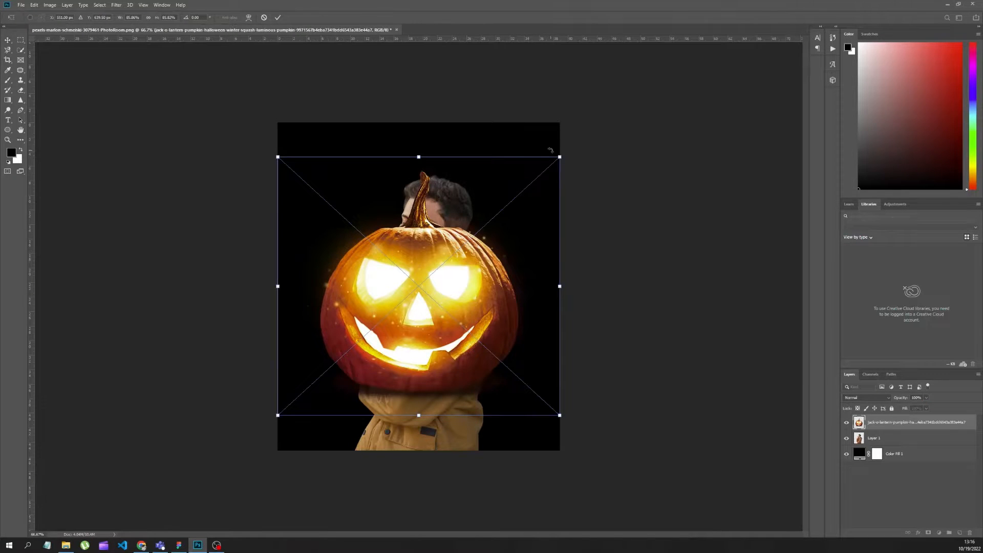
pyautogui.moveTo(560, 157); pyautogui.dragTo(443, 266)
pyautogui.moveTo(387, 335); pyautogui.dragTo(457, 204)
pyautogui.moveTo(511, 288); pyautogui.dragTo(523, 302)
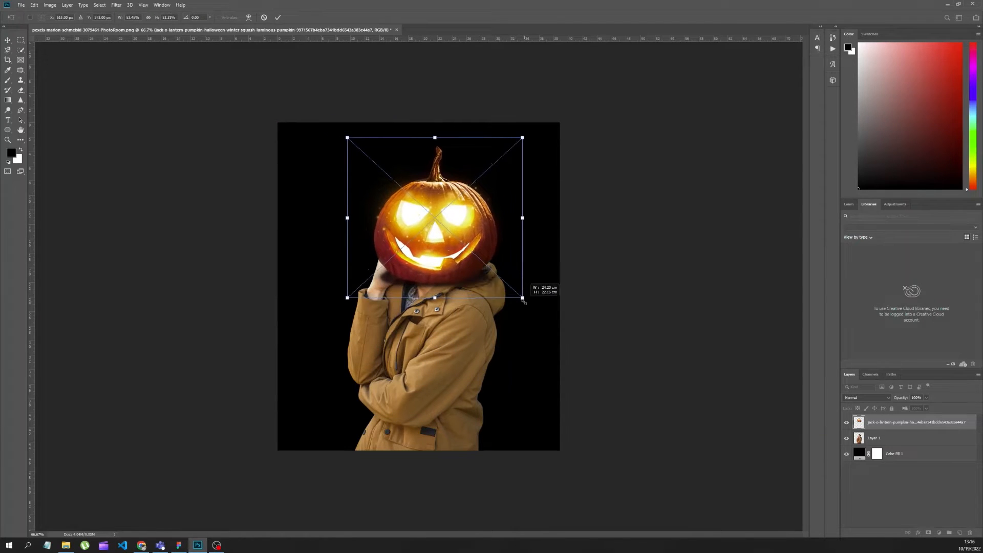
pyautogui.moveTo(452, 246); pyautogui.dragTo(443, 245)
pyautogui.moveTo(516, 306); pyautogui.dragTo(518, 303)
# Step: Warp the jack-o'-lantern, bulging its lower side over the raised hand, and apply the transformation
pyautogui.rightClick(449, 250)
pyautogui.click(464, 297)
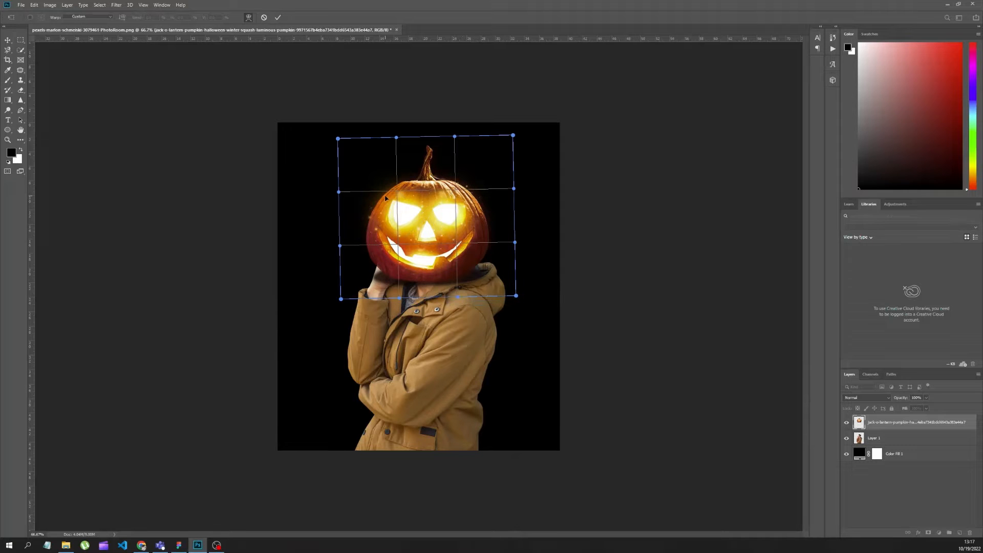
pyautogui.moveTo(386, 238); pyautogui.dragTo(382, 260)
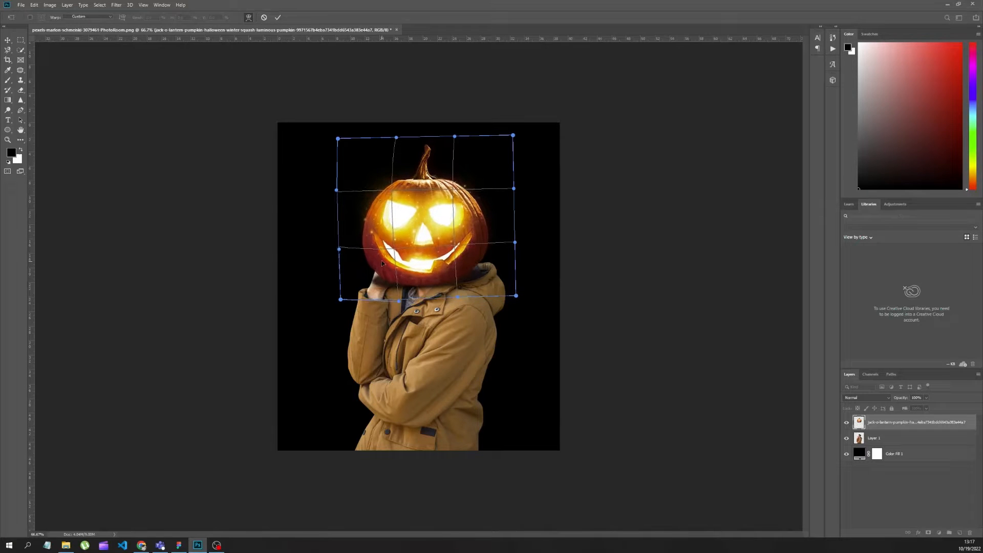
pyautogui.moveTo(461, 229); pyautogui.dragTo(460, 228)
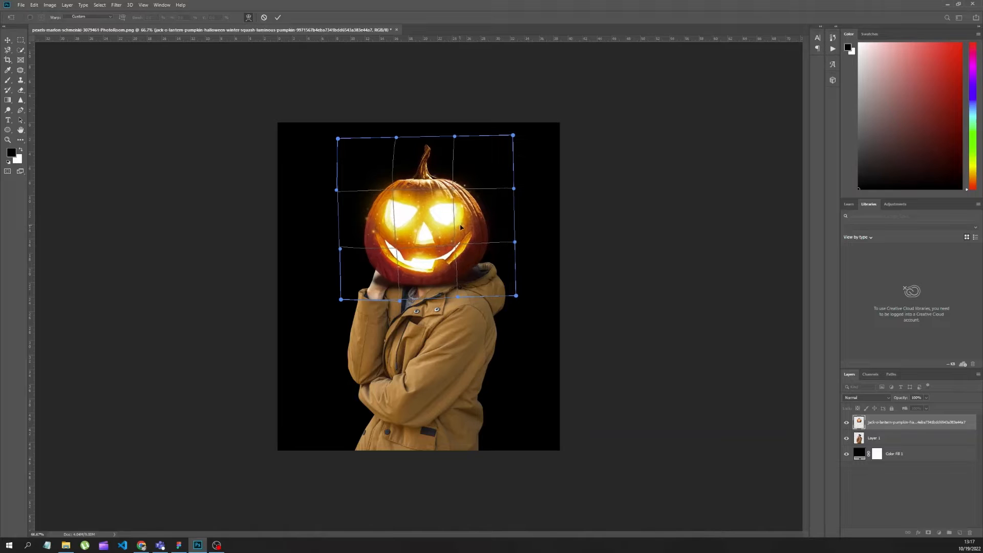
pyautogui.click(278, 18)
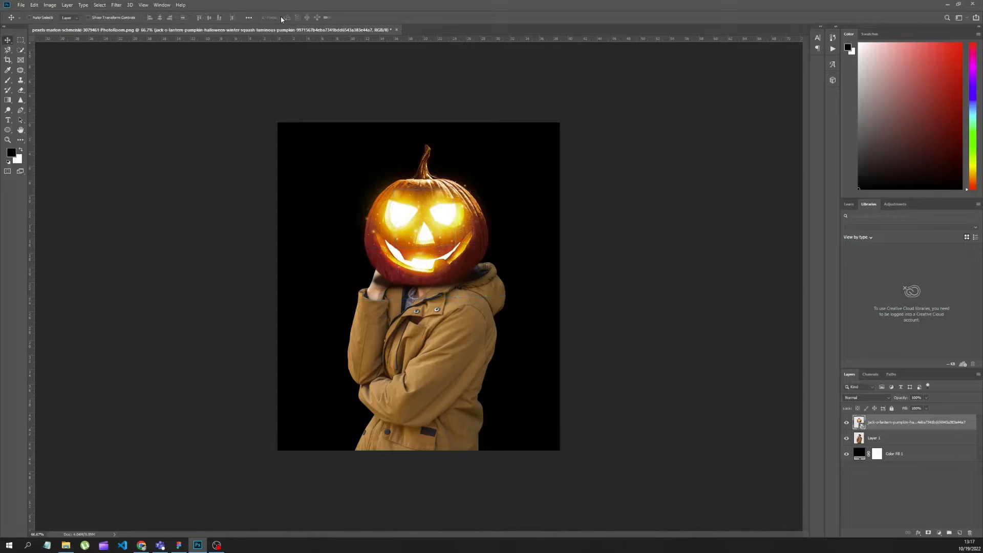
# Step: Rename the jack-o'-lantern layer as pumpkin and add a layer mask to it
pyautogui.write('dumpkin')
pyautogui.press('Return')
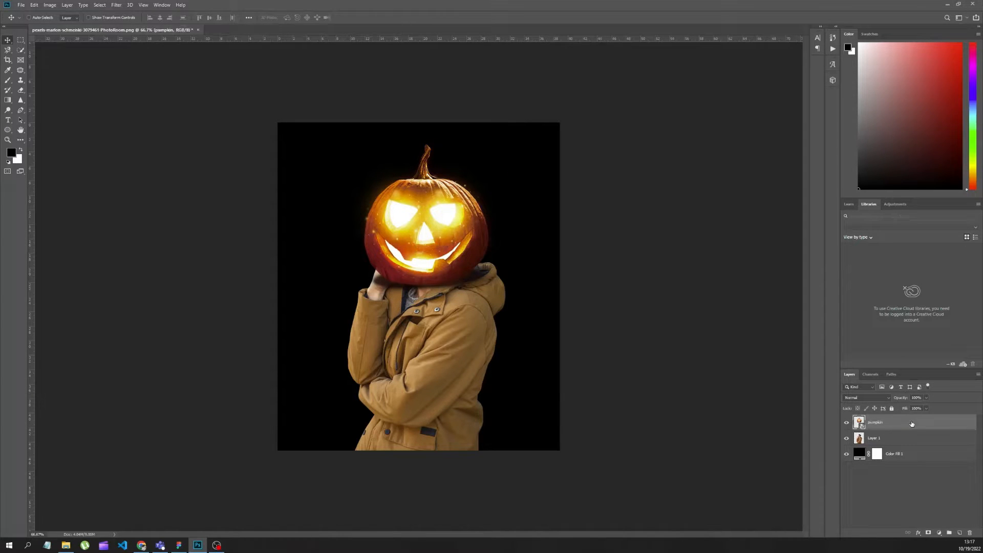
pyautogui.click(928, 533)
# Step: Paint black on the pumpkin layer's mask with a small round brush to remove the dark fringe over the hand
pyautogui.click(7, 81)
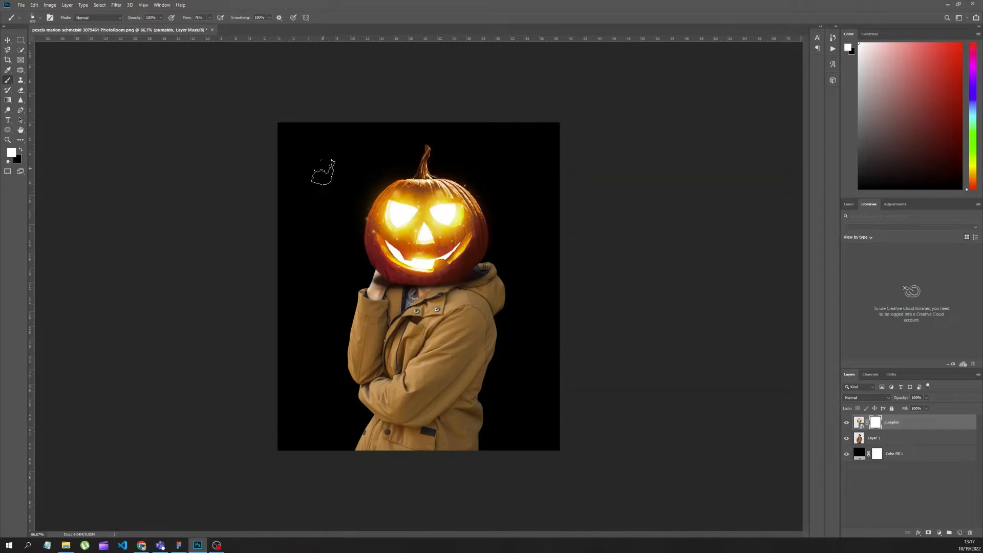
pyautogui.click(41, 18)
pyautogui.click(38, 76)
pyautogui.click(41, 18)
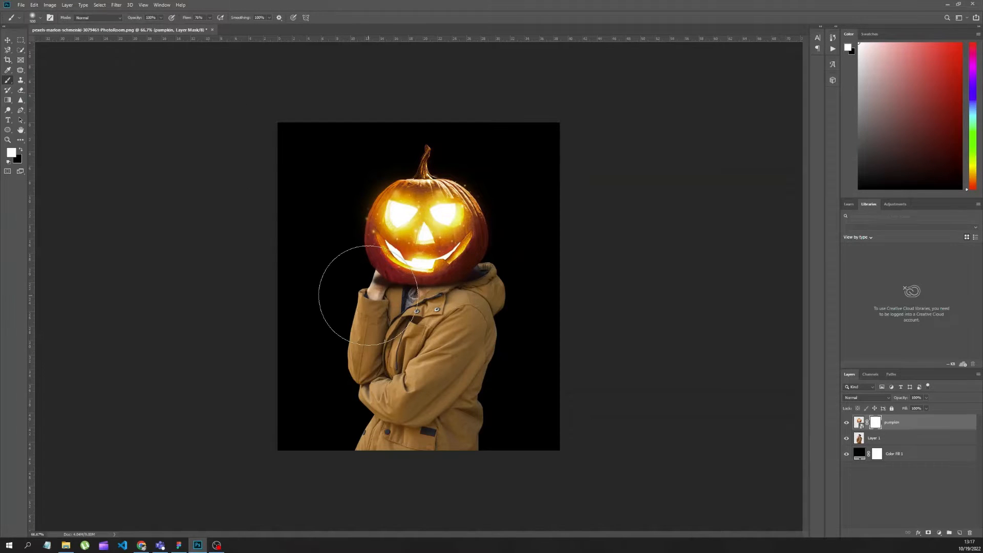
pyautogui.press('[')
pyautogui.press('[')
pyautogui.press('[')
pyautogui.press('[')
pyautogui.press('[')
pyautogui.press('[')
pyautogui.press('[')
pyautogui.press('[')
pyautogui.press('[')
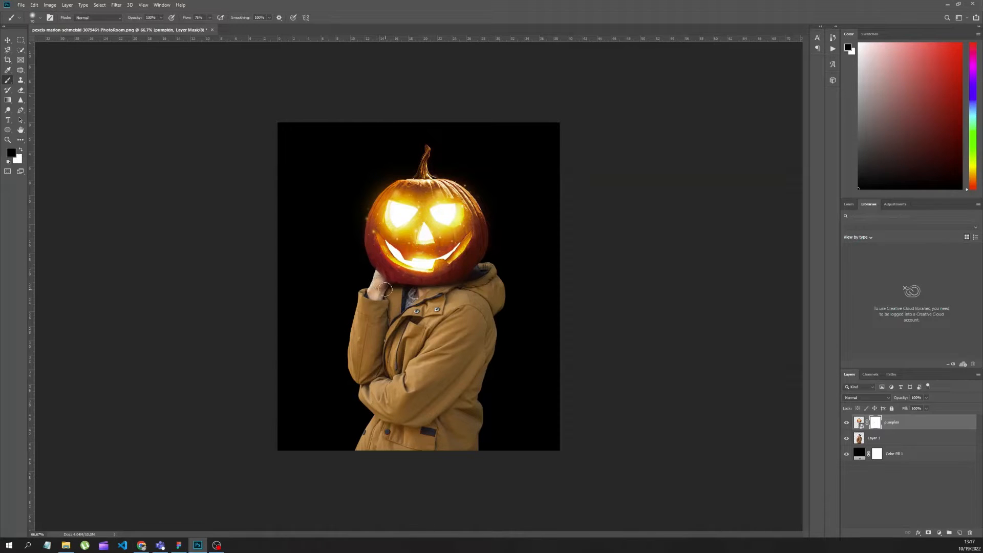
pyautogui.click(8, 39)
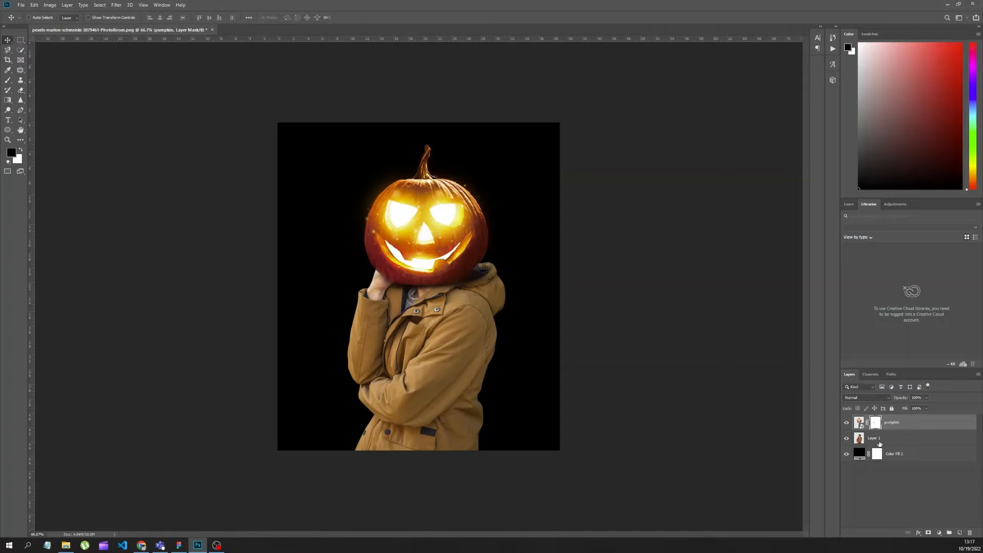
# Step: Add an Exposure adjustment of about -3.3 above the man's layer, clip it to that layer and invert its mask
pyautogui.click(882, 441)
pyautogui.click(939, 533)
pyautogui.click(935, 443)
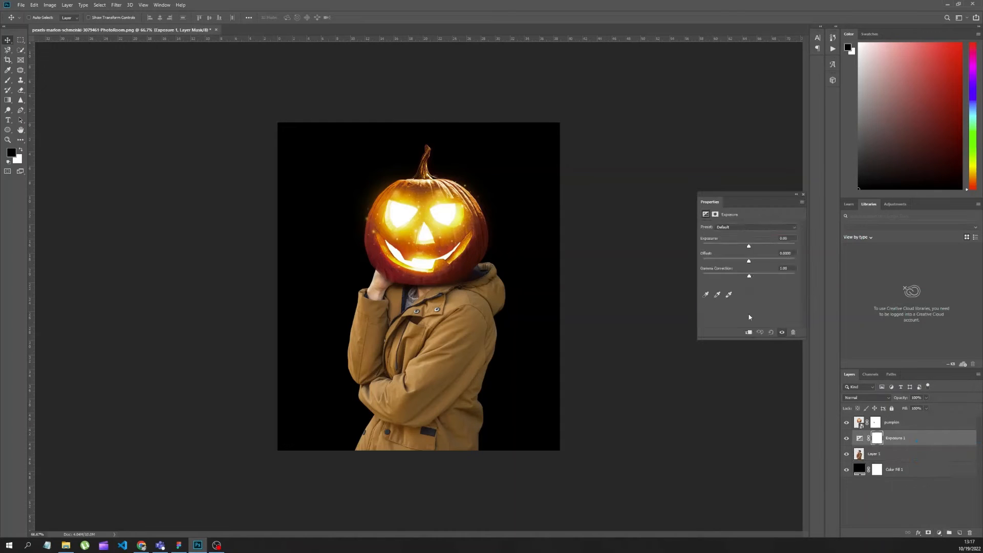
pyautogui.moveTo(750, 248); pyautogui.dragTo(726, 249)
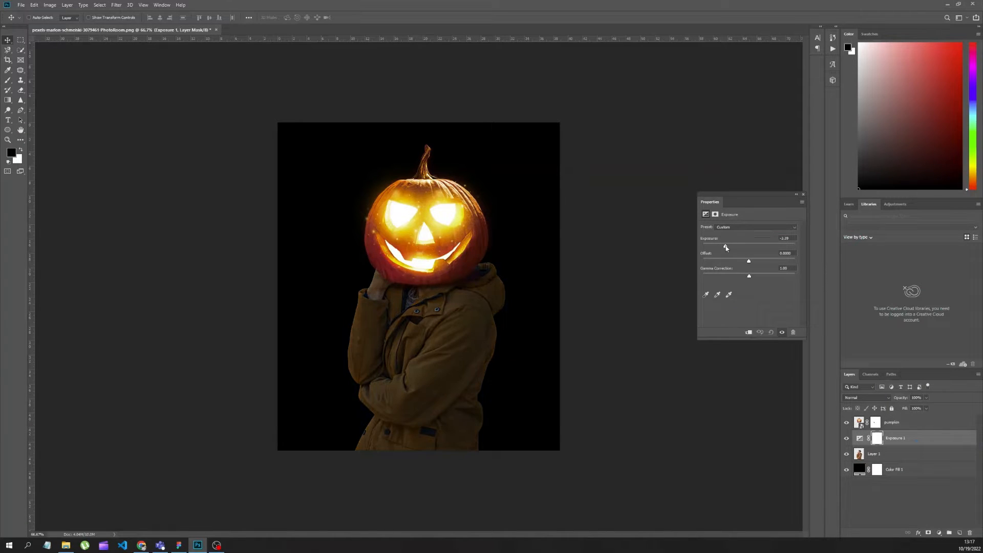
pyautogui.click(803, 194)
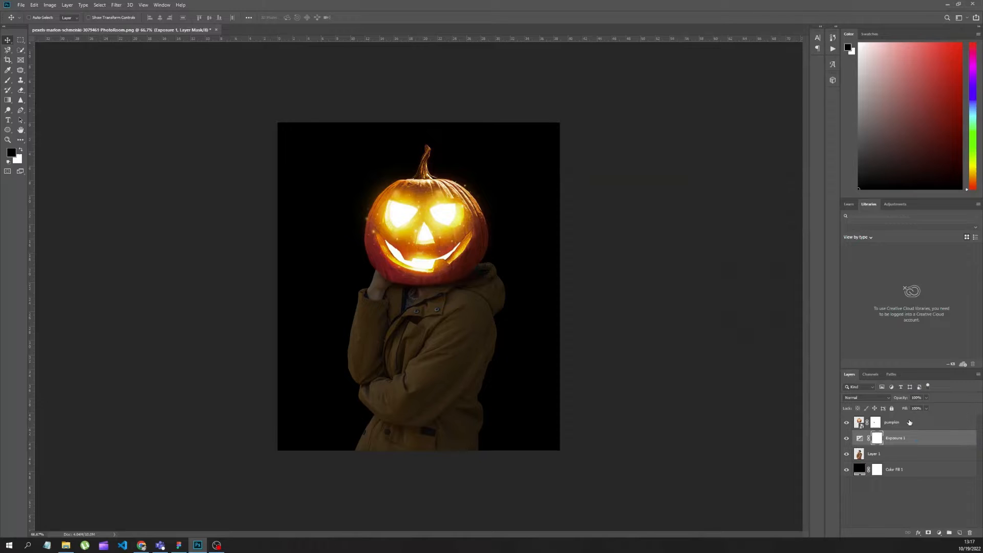
pyautogui.keyDown('alt'); pyautogui.click(914, 445); pyautogui.keyUp('alt')
pyautogui.hotkey('ctrl', 'i')
# Step: Paint white on the Exposure 1 mask to shade the neck, collar, raised hand and hood beneath the pumpkin
pyautogui.scroll(5, 485, 267)
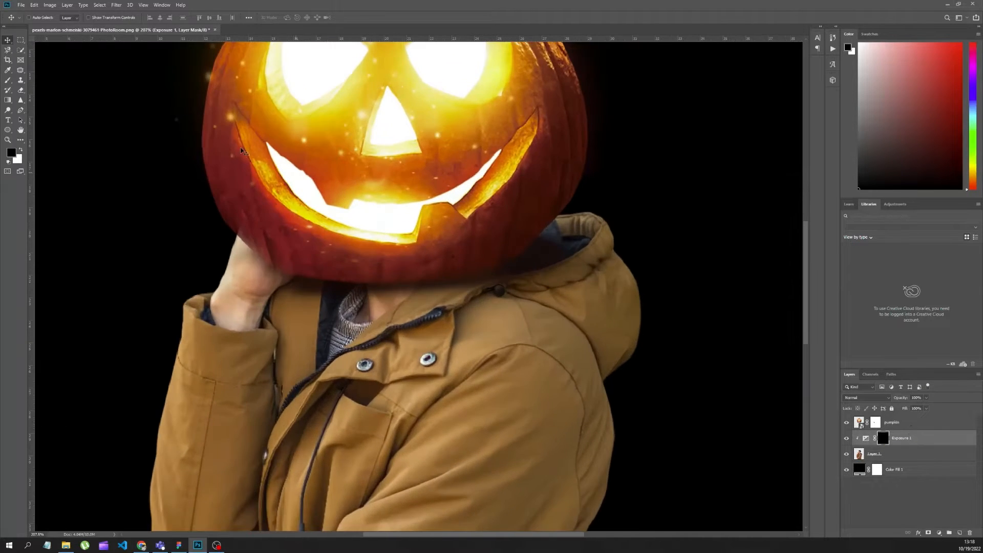
pyautogui.press('b')
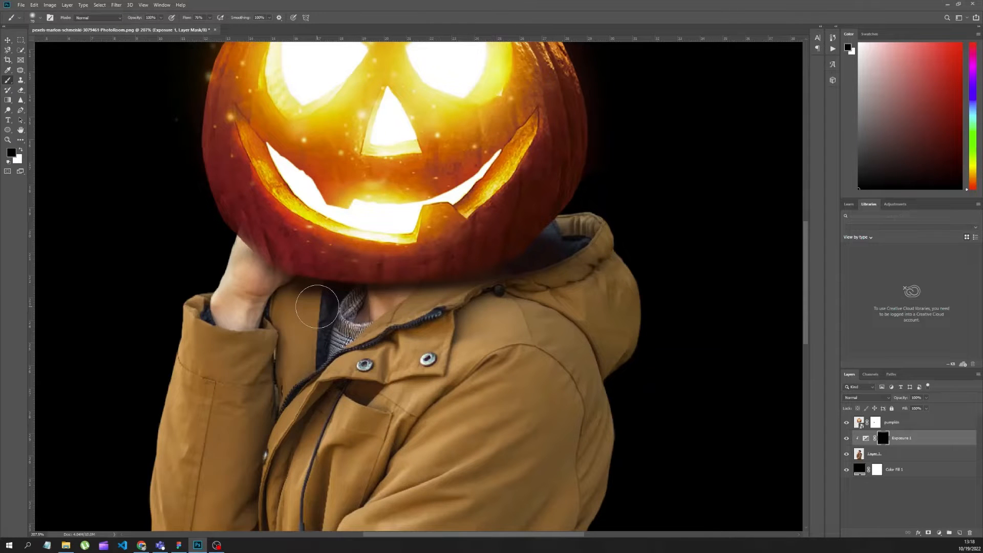
pyautogui.press('x')
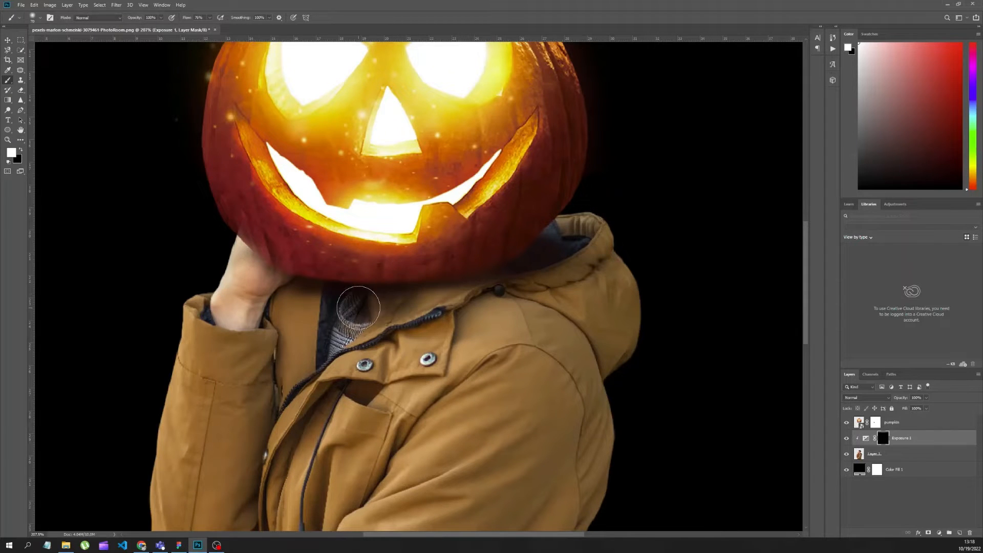
pyautogui.moveTo(358, 308)
pyautogui.mouseDown()
pyautogui.moveTo(272, 293)
pyautogui.moveTo(242, 267)
pyautogui.moveTo(244, 241)
pyautogui.moveTo(254, 277)
pyautogui.moveTo(232, 290)
pyautogui.moveTo(227, 320)
pyautogui.moveTo(249, 309)
pyautogui.moveTo(212, 304)
pyautogui.moveTo(363, 309)
pyautogui.moveTo(472, 296)
pyautogui.moveTo(483, 283)
pyautogui.moveTo(527, 282)
pyautogui.moveTo(561, 252)
pyautogui.moveTo(561, 237)
pyautogui.moveTo(593, 228)
pyautogui.moveTo(577, 259)
pyautogui.moveTo(468, 301)
pyautogui.moveTo(320, 317)
pyautogui.moveTo(374, 296)
pyautogui.moveTo(347, 321)
pyautogui.moveTo(281, 324)
pyautogui.mouseUp()
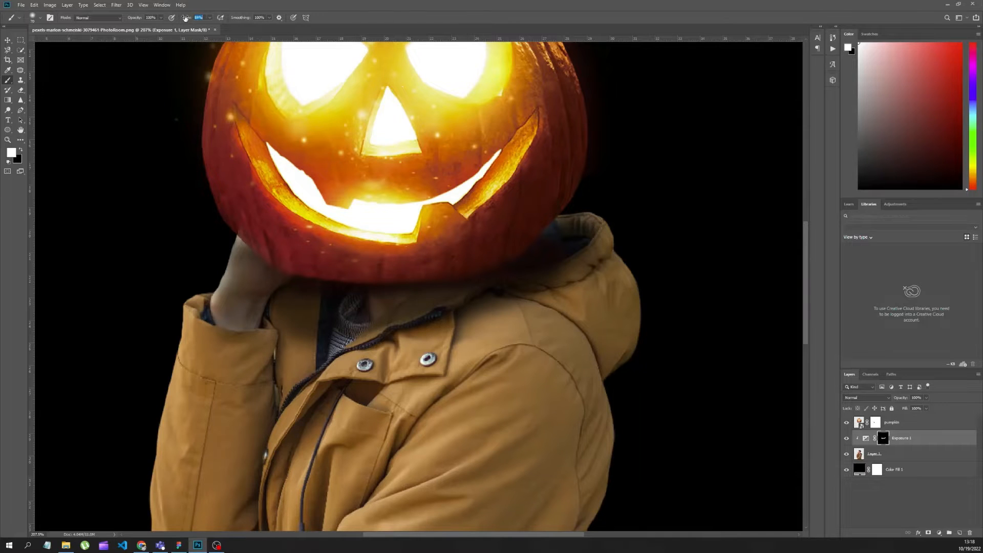
pyautogui.moveTo(185, 18); pyautogui.dragTo(187, 18)
pyautogui.moveTo(288, 311); pyautogui.dragTo(199, 307)
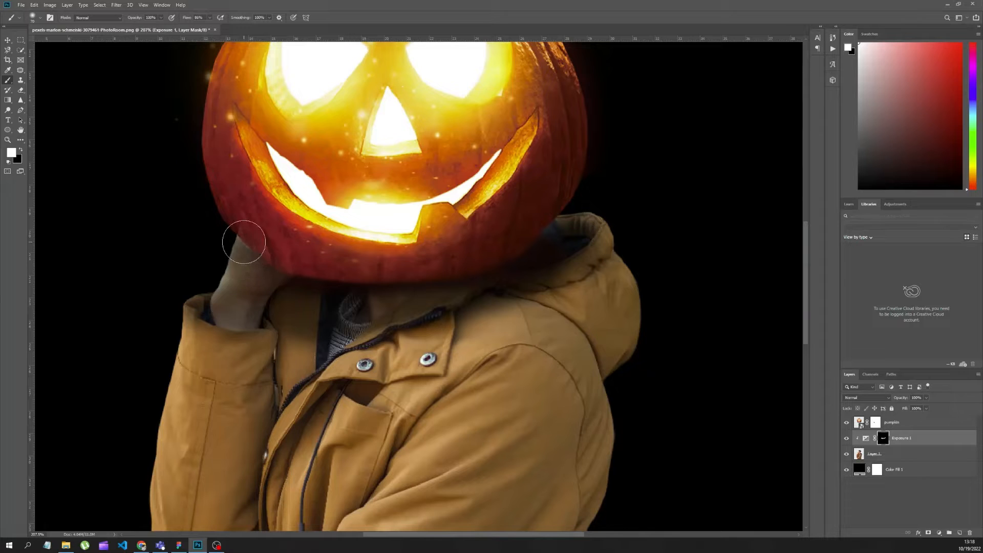
pyautogui.moveTo(243, 241); pyautogui.dragTo(226, 292)
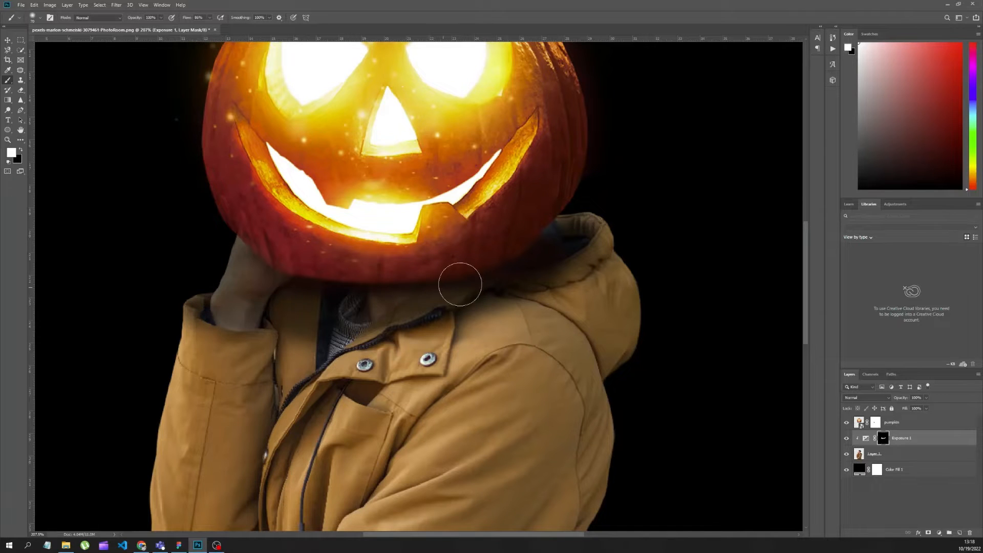
pyautogui.moveTo(560, 237)
pyautogui.mouseDown()
pyautogui.moveTo(537, 247)
pyautogui.moveTo(567, 230)
pyautogui.moveTo(588, 246)
pyautogui.mouseUp()
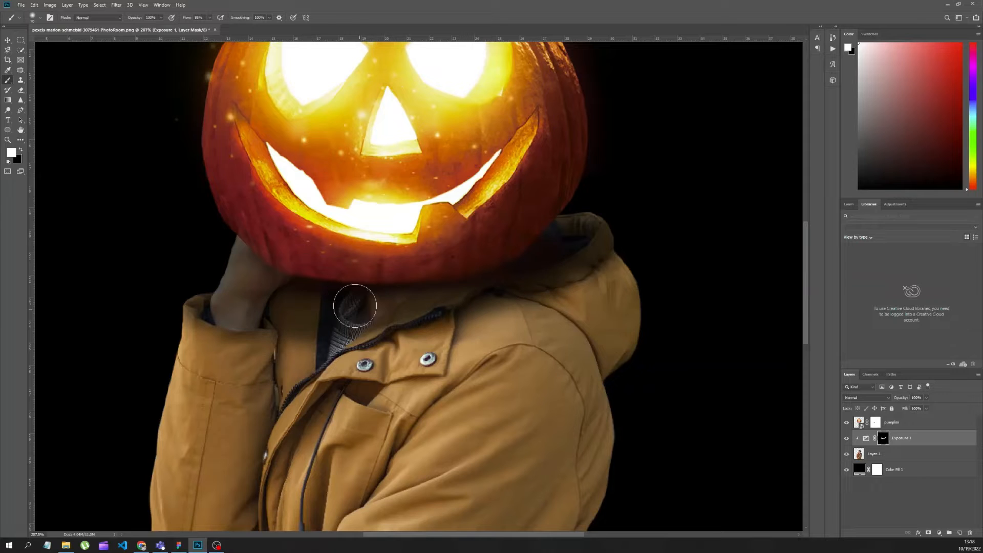
pyautogui.click(9, 43)
# Step: Add an Exposure adjustment of about -3.9 above the pumpkin layer, clip it to that layer and invert its mask
pyautogui.scroll(2, 409, 256)
pyautogui.click(909, 426)
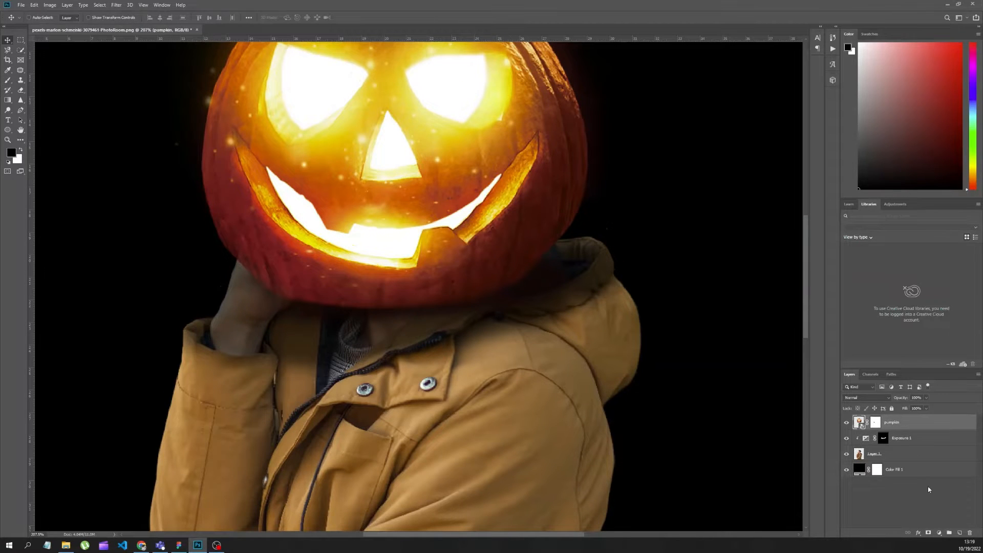
pyautogui.click(939, 533)
pyautogui.click(935, 445)
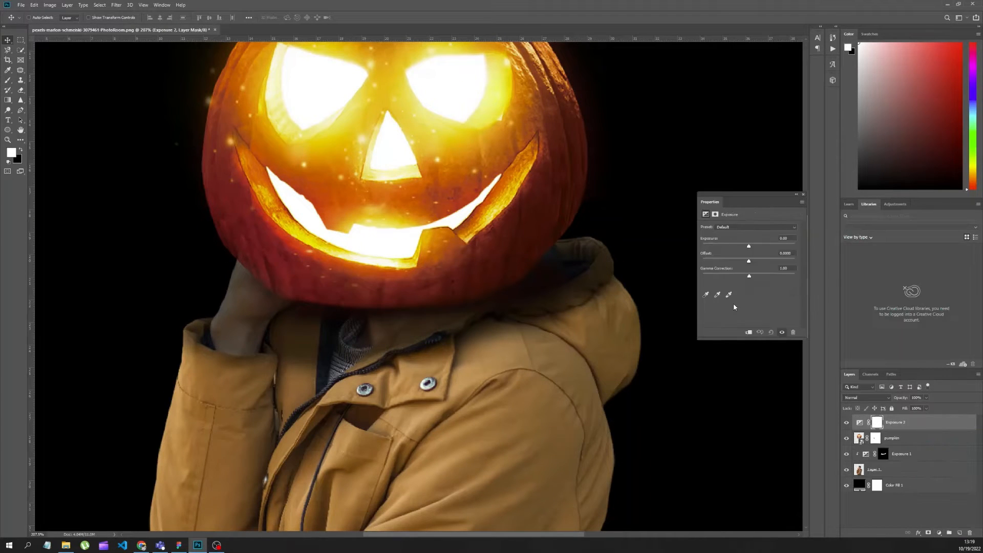
pyautogui.moveTo(748, 246); pyautogui.dragTo(722, 246)
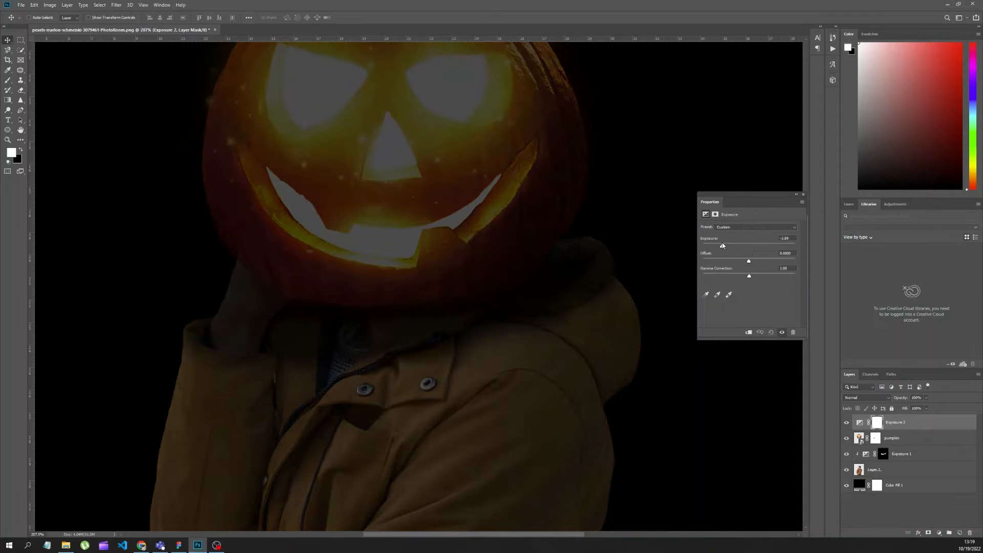
pyautogui.click(804, 195)
pyautogui.keyDown('alt'); pyautogui.click(930, 431); pyautogui.keyUp('alt')
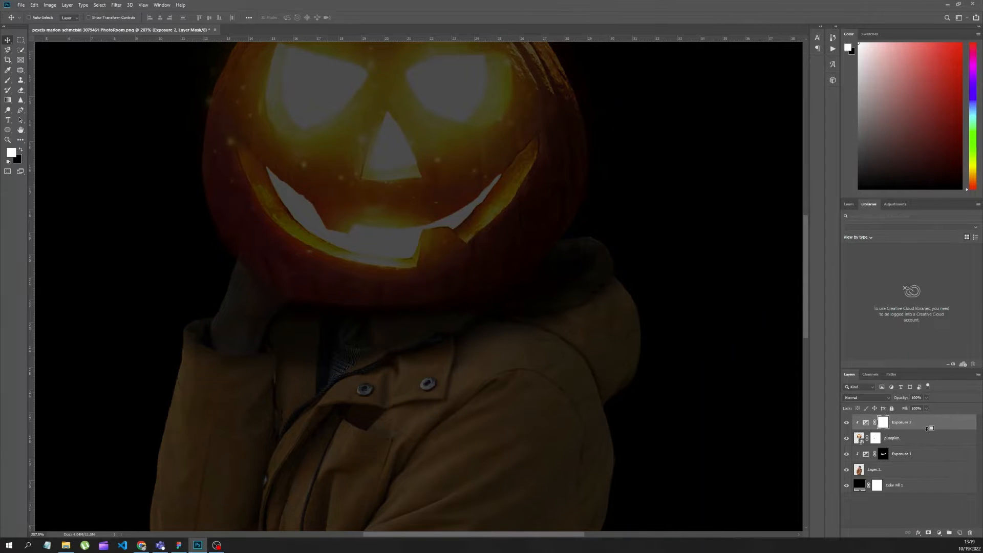
pyautogui.hotkey('ctrl', 'i')
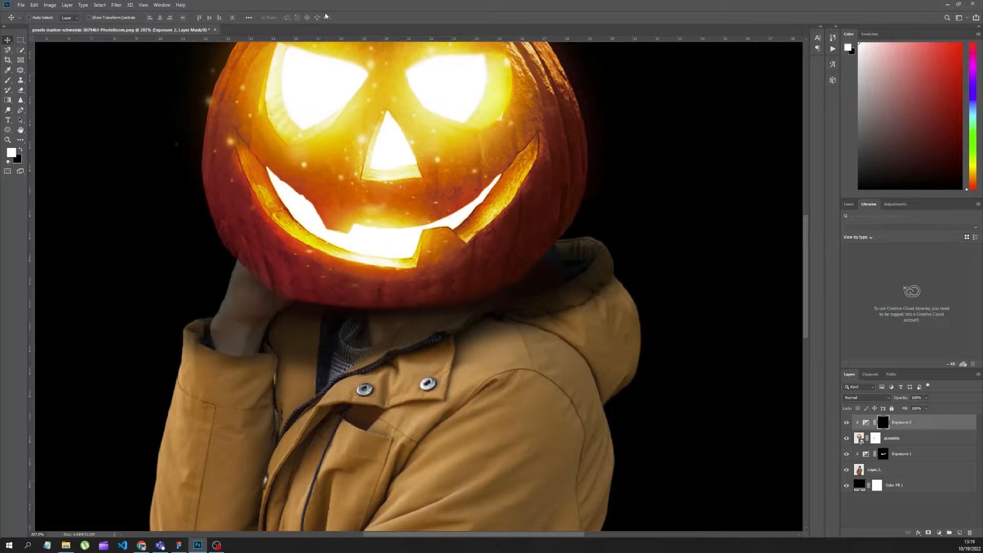
# Step: Paint white on the Exposure 2 mask to darken the pumpkin's lower rim from the hand side to the hood
pyautogui.click(9, 83)
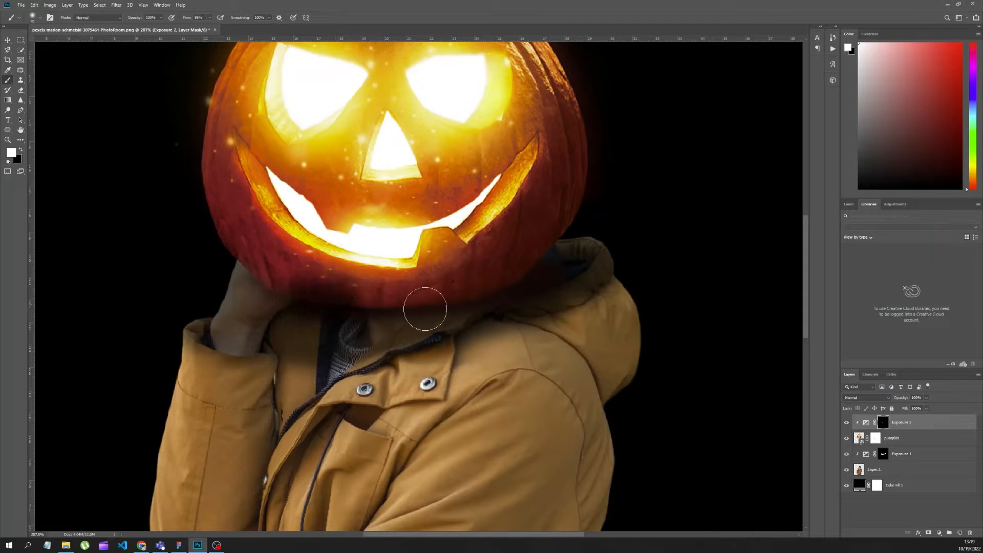
pyautogui.moveTo(425, 308)
pyautogui.mouseDown()
pyautogui.moveTo(391, 314)
pyautogui.moveTo(482, 297)
pyautogui.moveTo(542, 257)
pyautogui.mouseUp()
pyautogui.moveTo(270, 274); pyautogui.dragTo(224, 242)
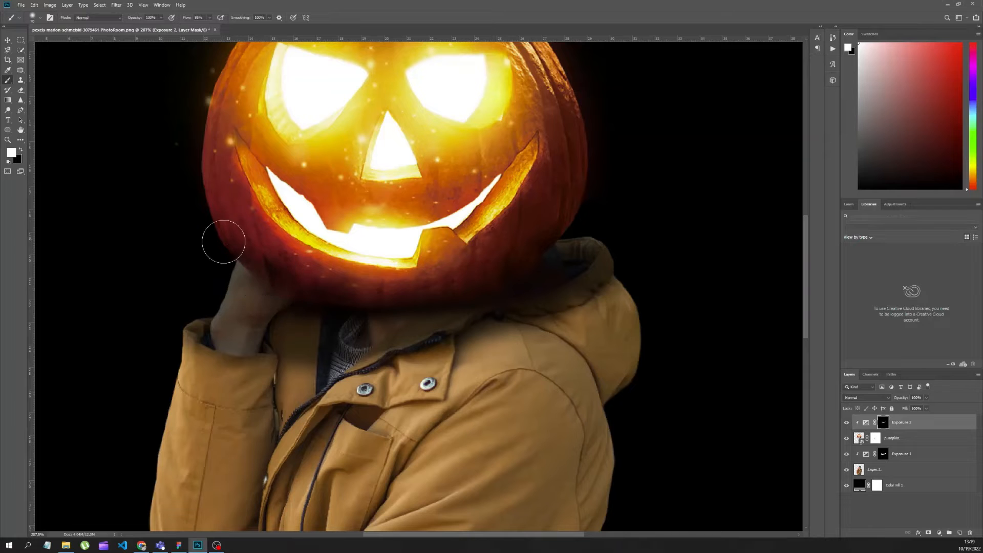
pyautogui.hotkey('ctrl', '0')
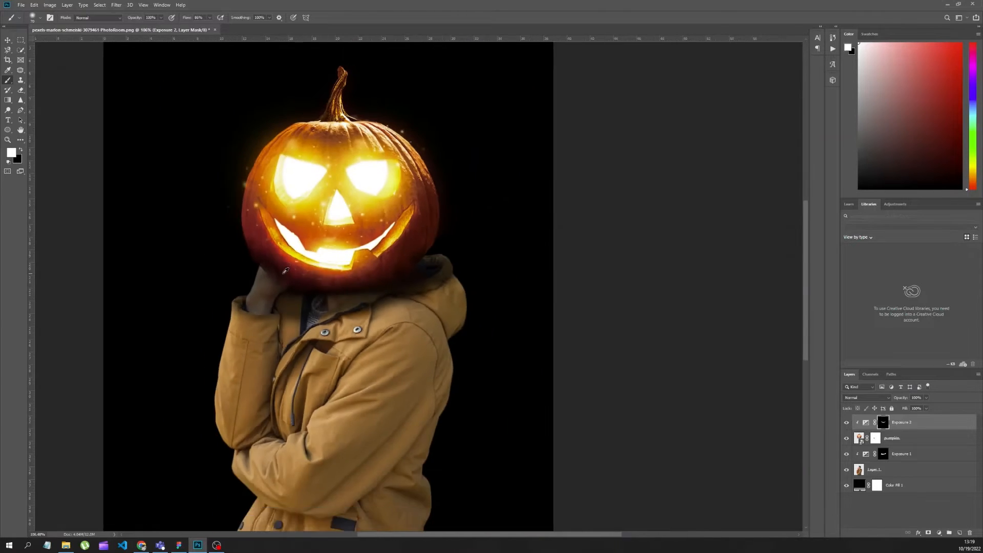
pyautogui.scroll(-2, 285, 273)
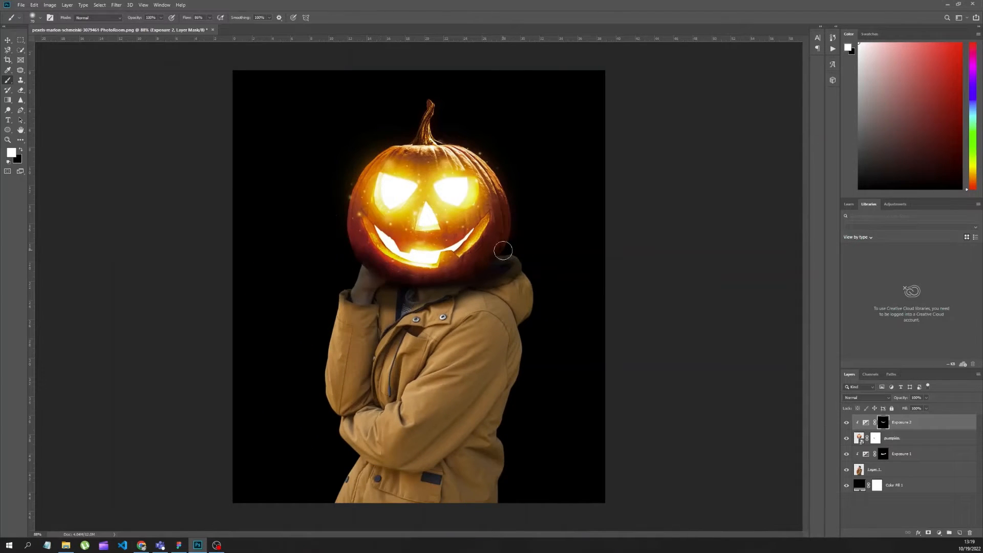
# Step: Extend the Exposure 2 shading with white paint along the underside of the pumpkin's chin
pyautogui.moveTo(387, 279); pyautogui.dragTo(441, 282)
pyautogui.press('x')
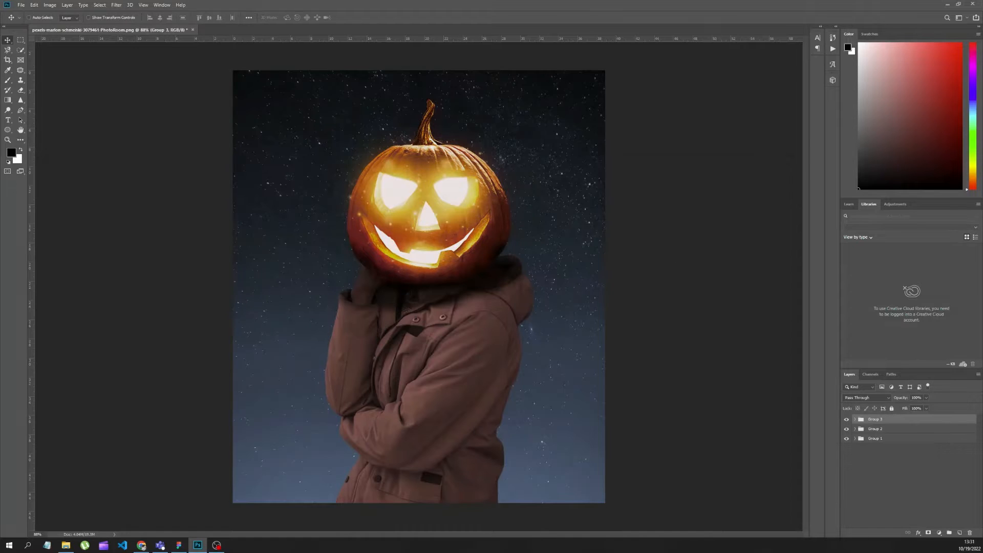
# Step: Place the full moon image above Group 3, scaled to 364% and centred over the figure
pyautogui.moveTo(982, 236); pyautogui.dragTo(632, 73)
pyautogui.moveTo(361, 343); pyautogui.dragTo(169, 432)
pyautogui.click(278, 17)
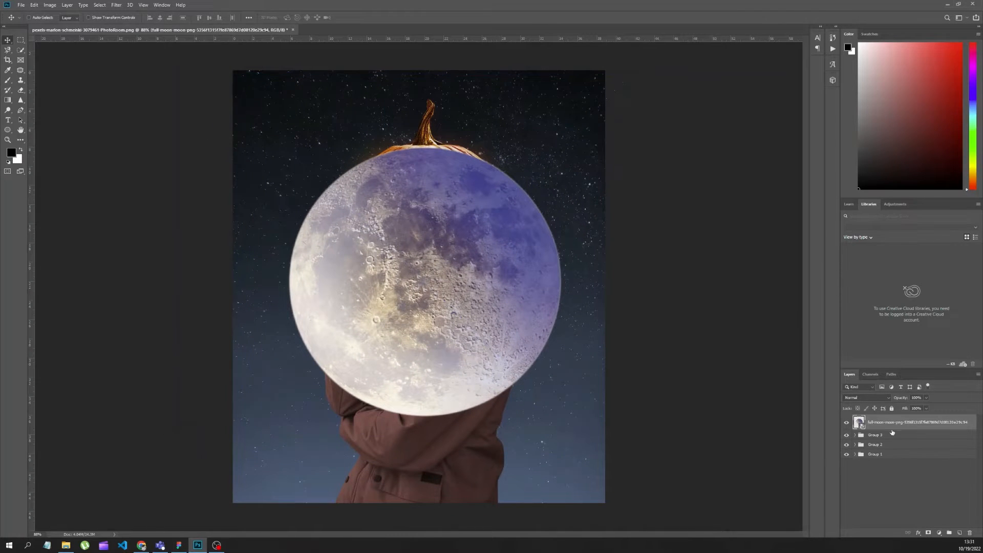
# Step: Rename the moon layer "moo" and move it between Group 2 and Group 1, behind the figure
pyautogui.press('BackSpace')
pyautogui.write('moo')
pyautogui.press('Return')
pyautogui.click(920, 446)
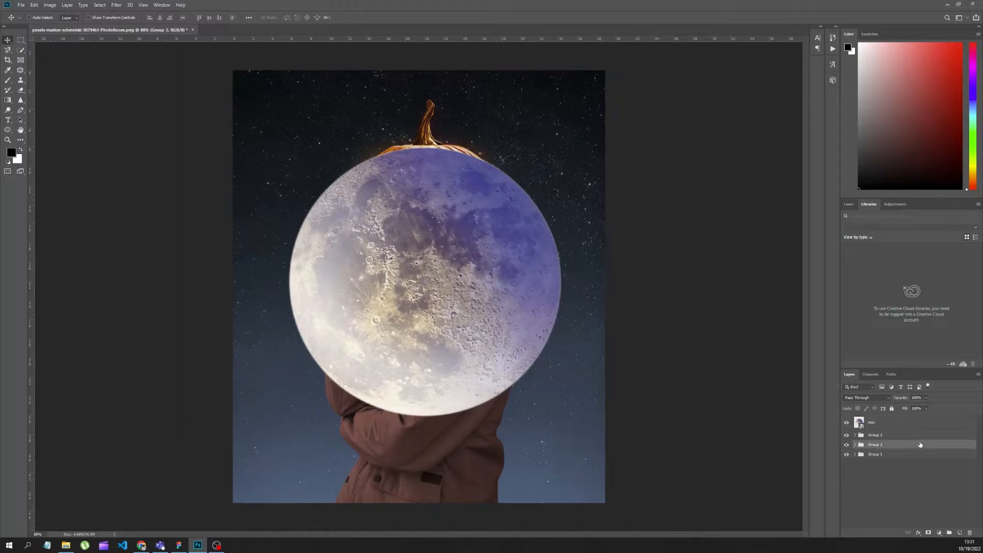
pyautogui.moveTo(909, 424); pyautogui.dragTo(904, 450)
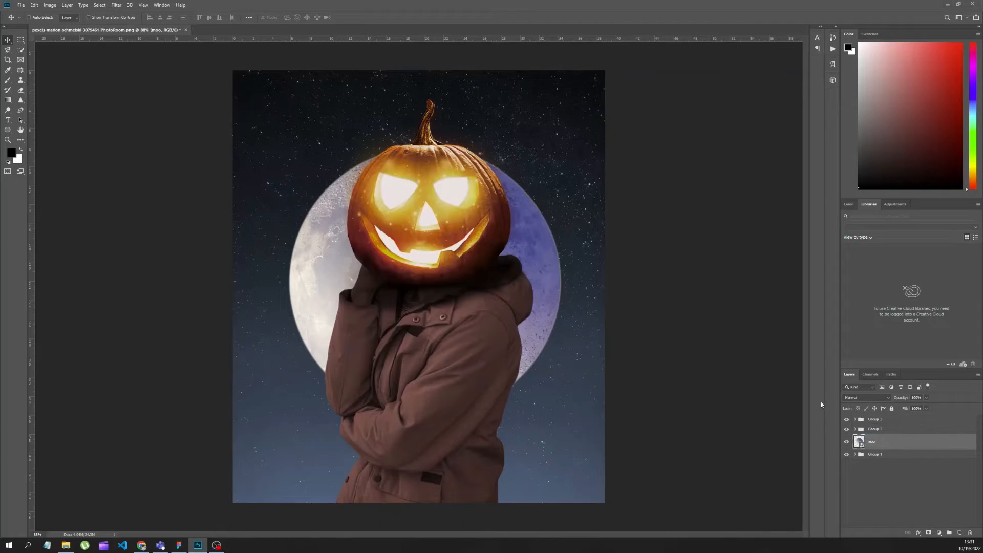
# Step: Enlarge the moon and move it up so that it sits behind the pumpkin head
pyautogui.hotkey('ctrl', 't')
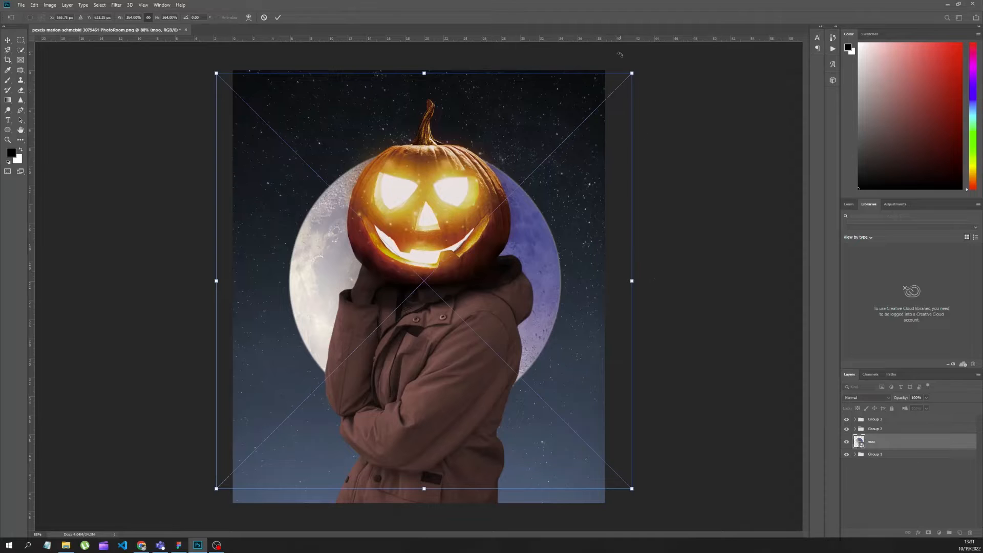
pyautogui.moveTo(633, 74); pyautogui.dragTo(680, 25)
pyautogui.moveTo(553, 259); pyautogui.dragTo(530, 188)
pyautogui.press('Return')
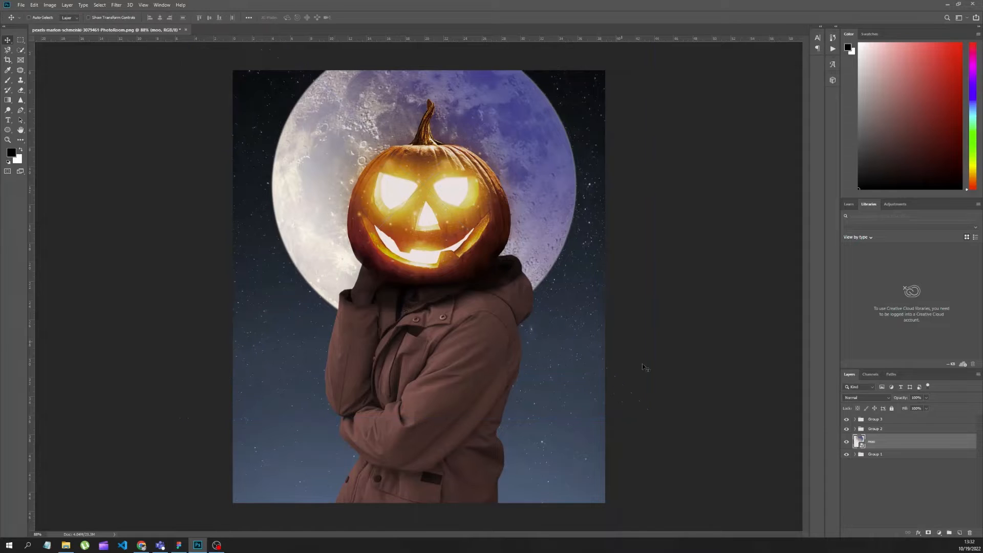
# Step: Add a colorized Hue/Saturation adjustment above the moon with hue about 185 and saturation about 87, and invert its mask
pyautogui.click(939, 533)
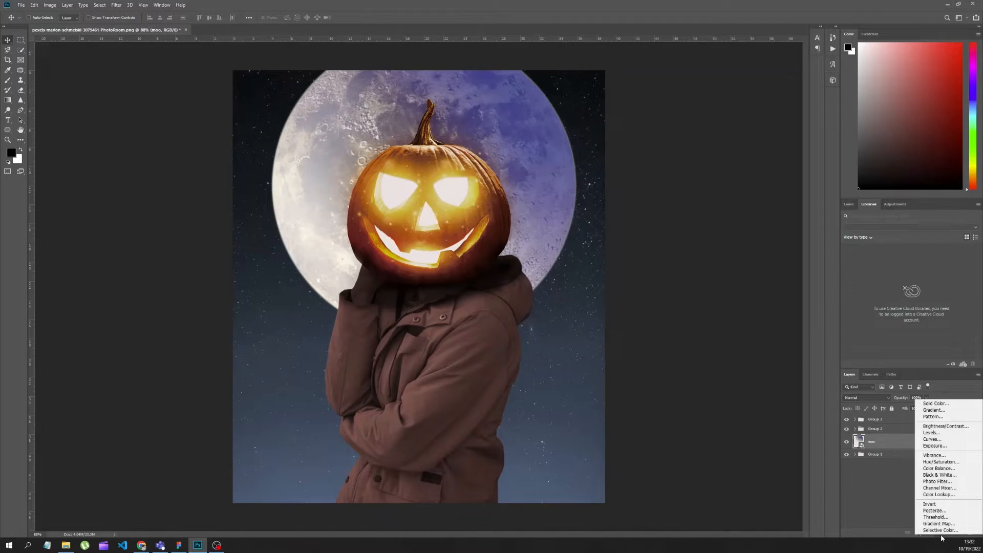
pyautogui.click(948, 467)
pyautogui.click(741, 296)
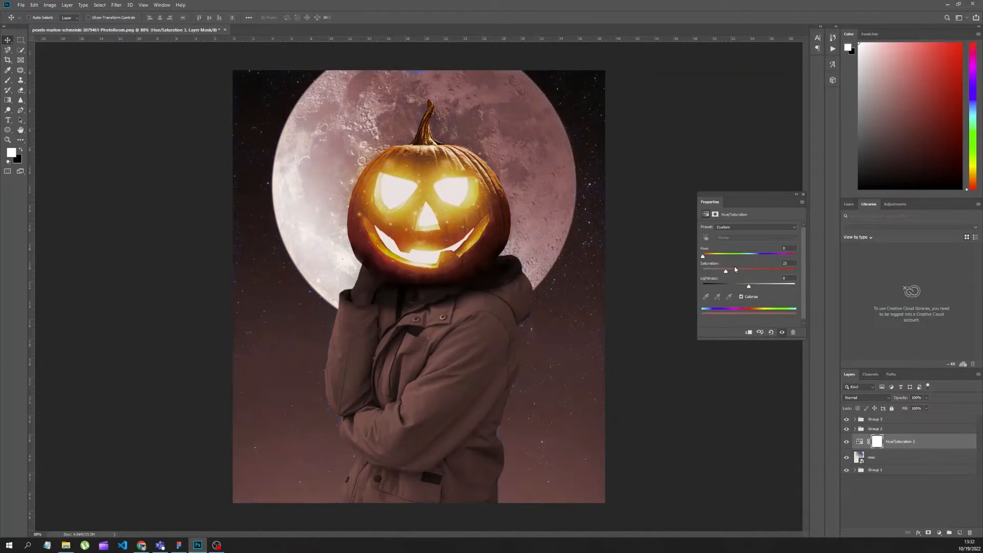
pyautogui.moveTo(705, 258); pyautogui.dragTo(756, 283)
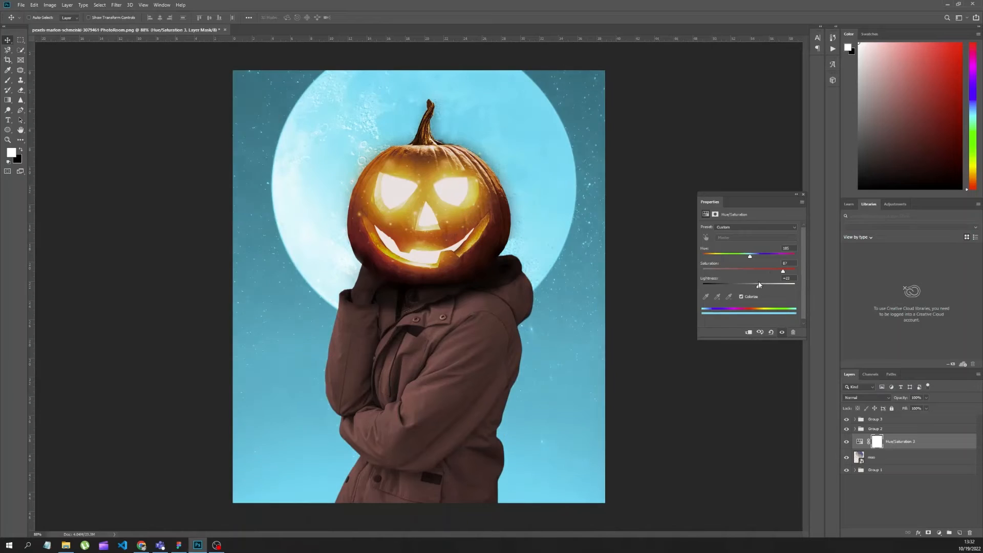
pyautogui.click(804, 195)
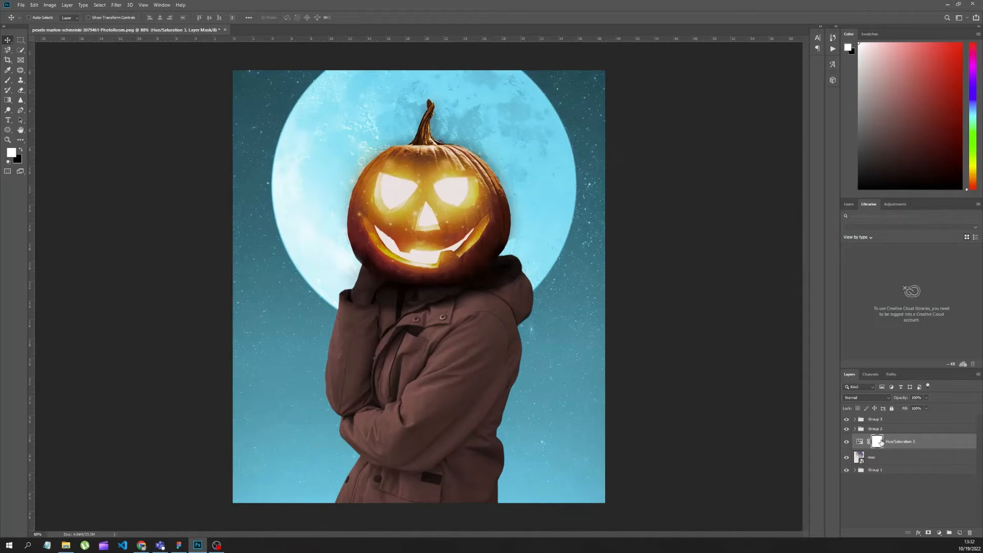
pyautogui.hotkey('ctrl', 'i')
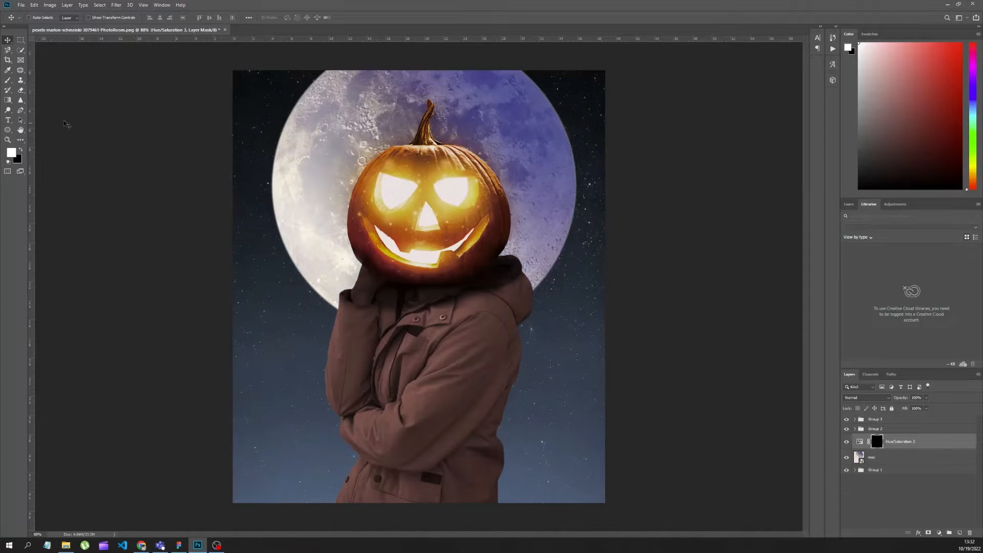
# Step: Paint white with a large soft brush on the Hue/Saturation mask to tint the moon and surrounding upper sky teal
pyautogui.click(8, 82)
pyautogui.click(275, 156)
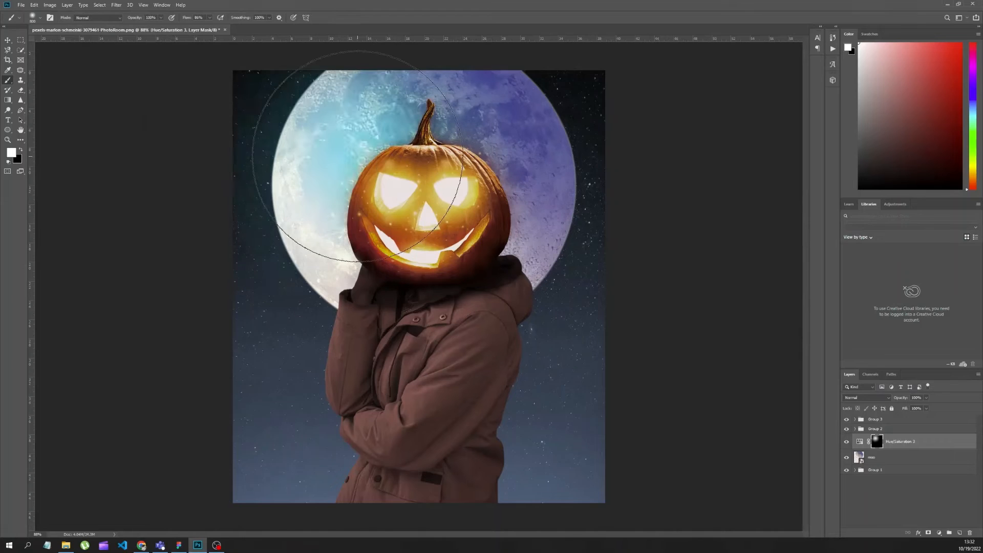
pyautogui.moveTo(277, 161)
pyautogui.mouseDown()
pyautogui.moveTo(235, 172)
pyautogui.moveTo(244, 236)
pyautogui.moveTo(500, 144)
pyautogui.moveTo(614, 128)
pyautogui.moveTo(623, 220)
pyautogui.moveTo(610, 260)
pyautogui.moveTo(327, 310)
pyautogui.moveTo(237, 308)
pyautogui.mouseUp()
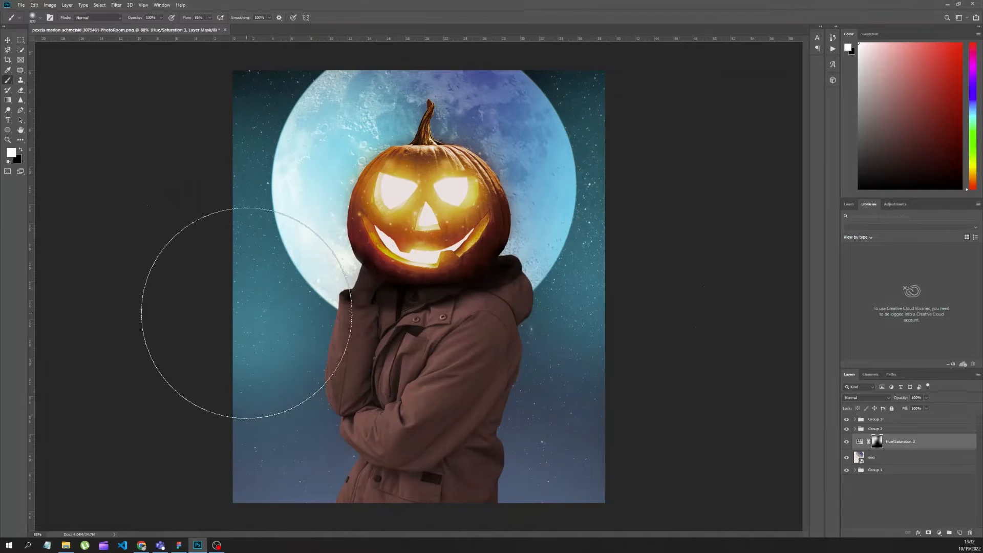
# Step: Paint a teal rim glow along both outer edges of the jacket on the Hue/Saturation mask with a much smaller brush
pyautogui.press('[')
pyautogui.press('[')
pyautogui.press('[')
pyautogui.press('[')
pyautogui.press('[')
pyautogui.press('[')
pyautogui.press('[')
pyautogui.press('[')
pyautogui.press('[')
pyautogui.press('[')
pyautogui.press('[')
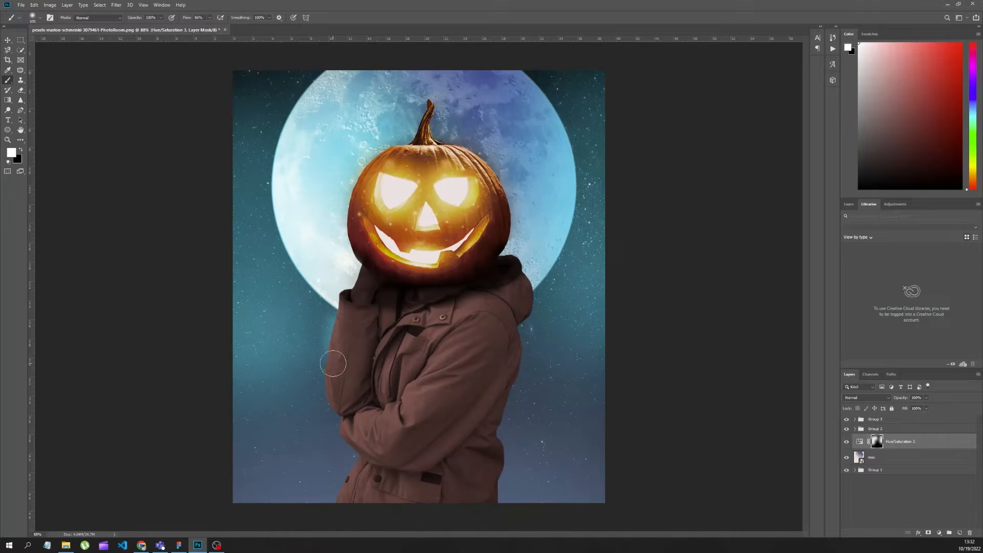
pyautogui.moveTo(333, 364)
pyautogui.mouseDown()
pyautogui.moveTo(334, 403)
pyautogui.moveTo(358, 435)
pyautogui.moveTo(364, 478)
pyautogui.moveTo(351, 511)
pyautogui.mouseUp()
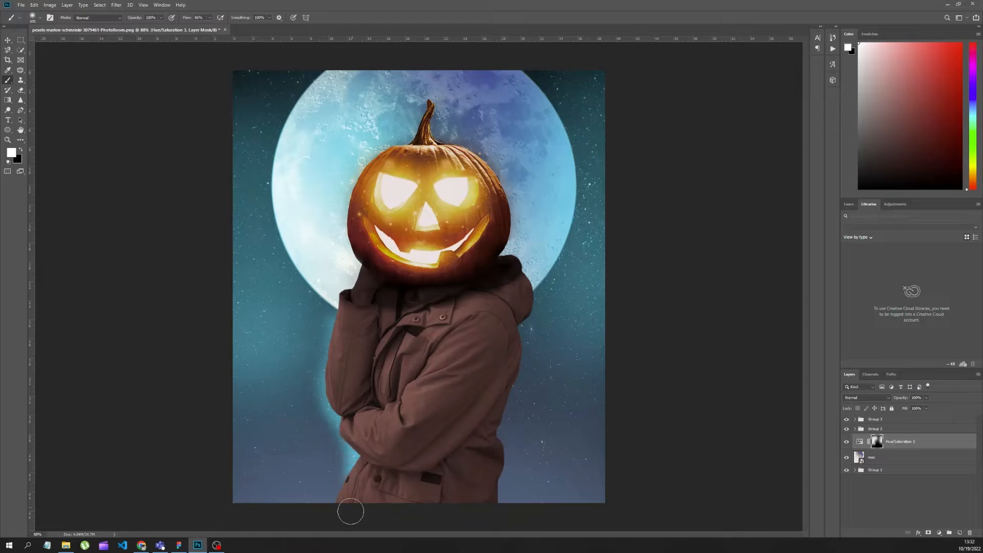
pyautogui.moveTo(511, 332); pyautogui.dragTo(505, 380)
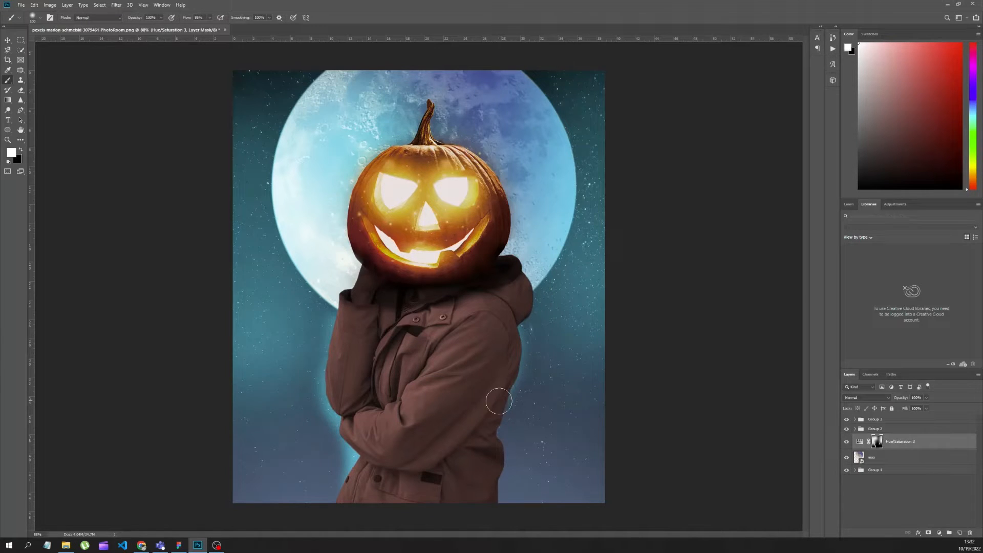
pyautogui.moveTo(488, 426); pyautogui.dragTo(490, 495)
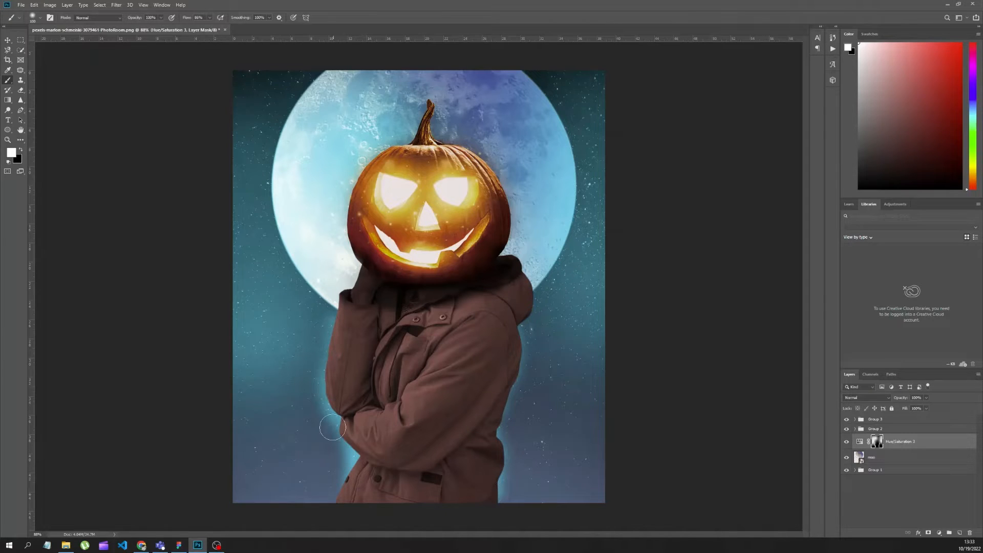
# Step: Tone down the glow beside the raised sleeve with black and repaint the adjacent sky teal with a larger white brush
pyautogui.press('x')
pyautogui.moveTo(339, 455)
pyautogui.mouseDown()
pyautogui.moveTo(319, 432)
pyautogui.moveTo(313, 396)
pyautogui.moveTo(332, 267)
pyautogui.mouseUp()
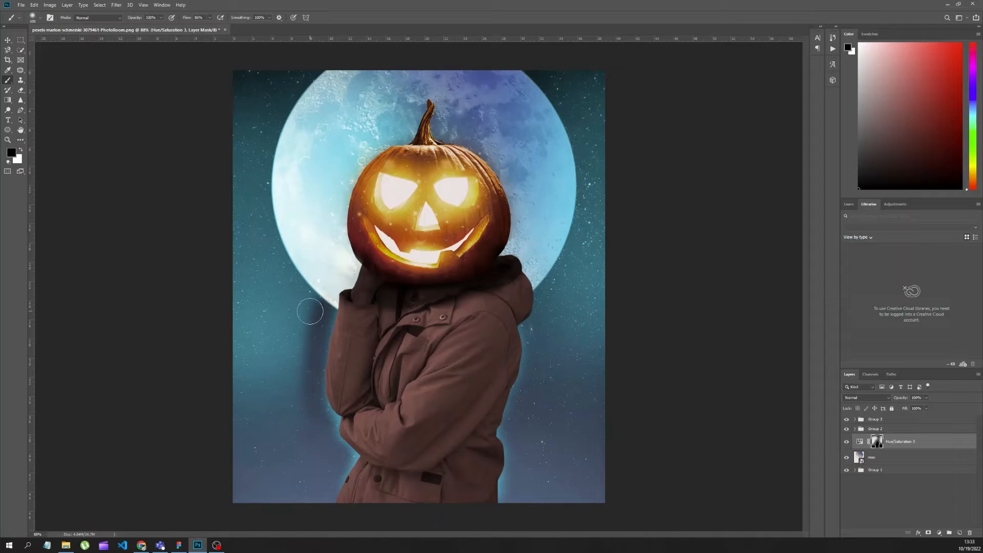
pyautogui.press(']')
pyautogui.press(']')
pyautogui.press(']')
pyautogui.press(']')
pyautogui.press(']')
pyautogui.moveTo(308, 305); pyautogui.dragTo(294, 363)
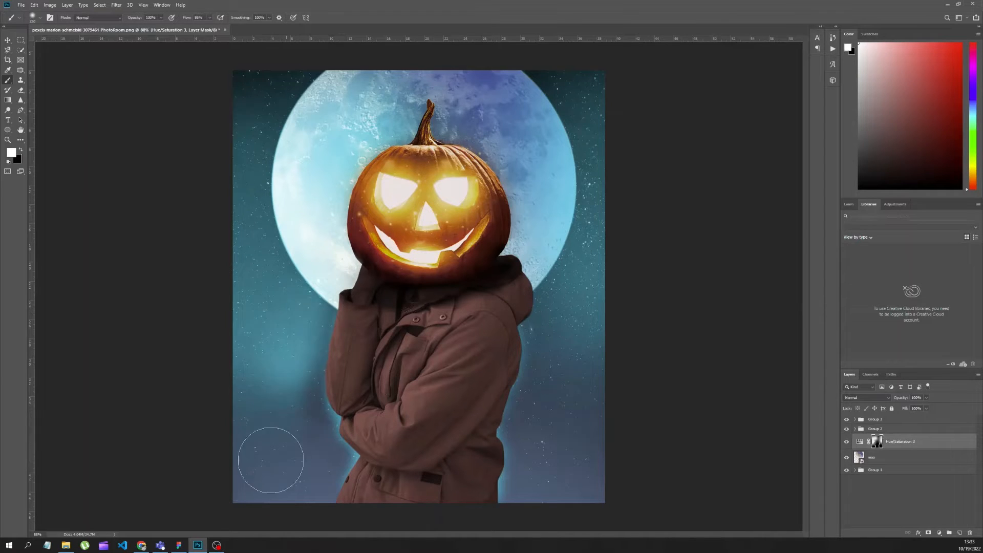
pyautogui.click(288, 408)
pyautogui.moveTo(288, 409); pyautogui.dragTo(237, 402)
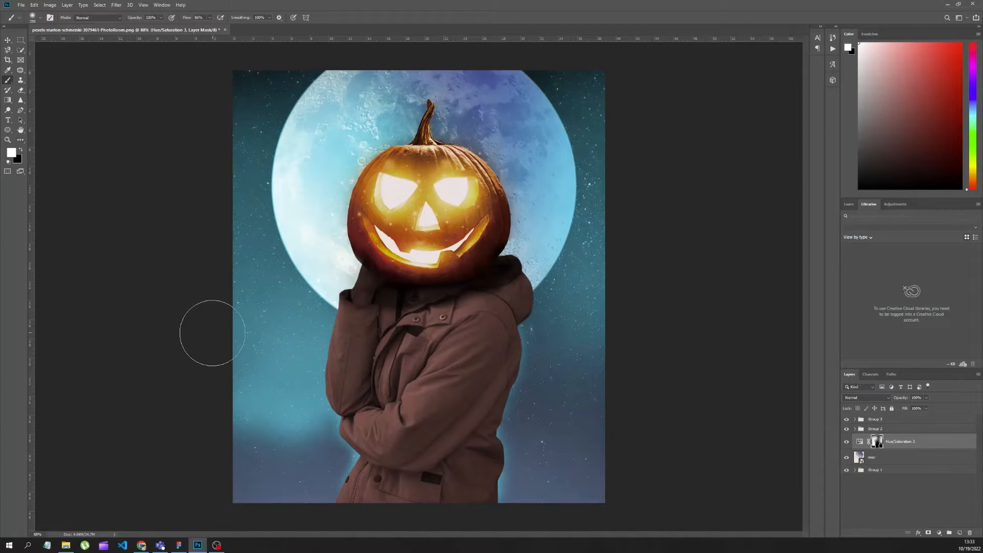
# Step: Paint white on the Hue/Saturation mask with the cloud1 smoke brush to spread cloudy teal across the lower sky
pyautogui.click(33, 18)
pyautogui.click(50, 132)
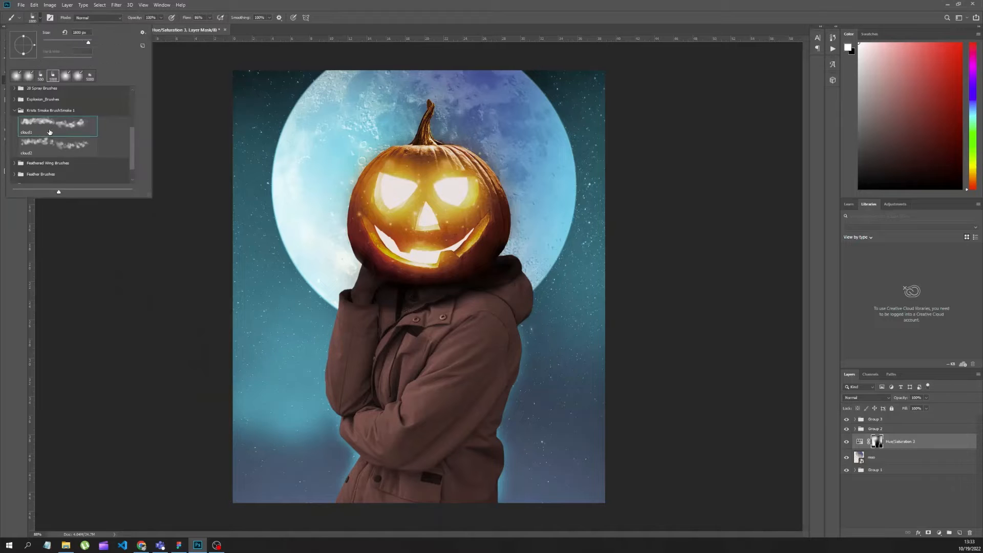
pyautogui.click(41, 18)
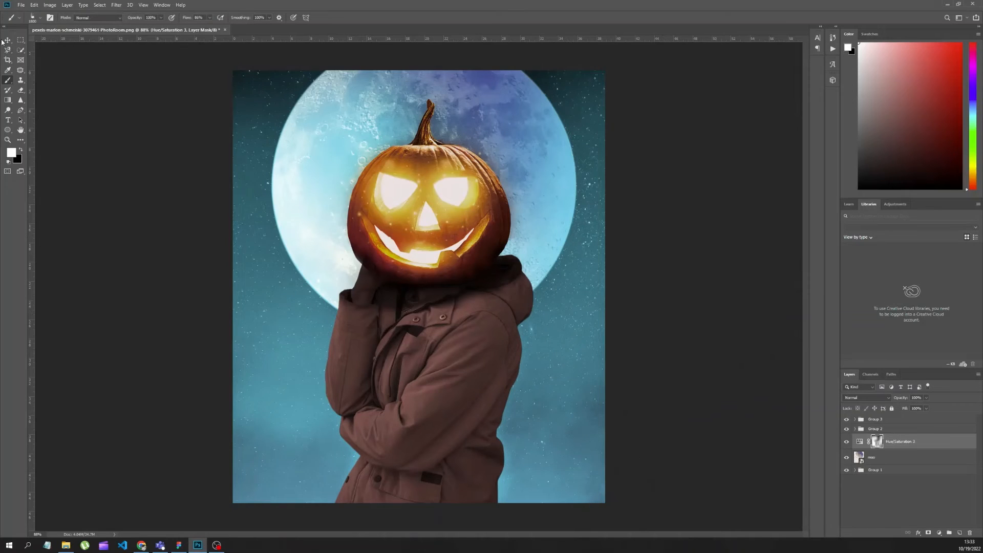
pyautogui.press('v')
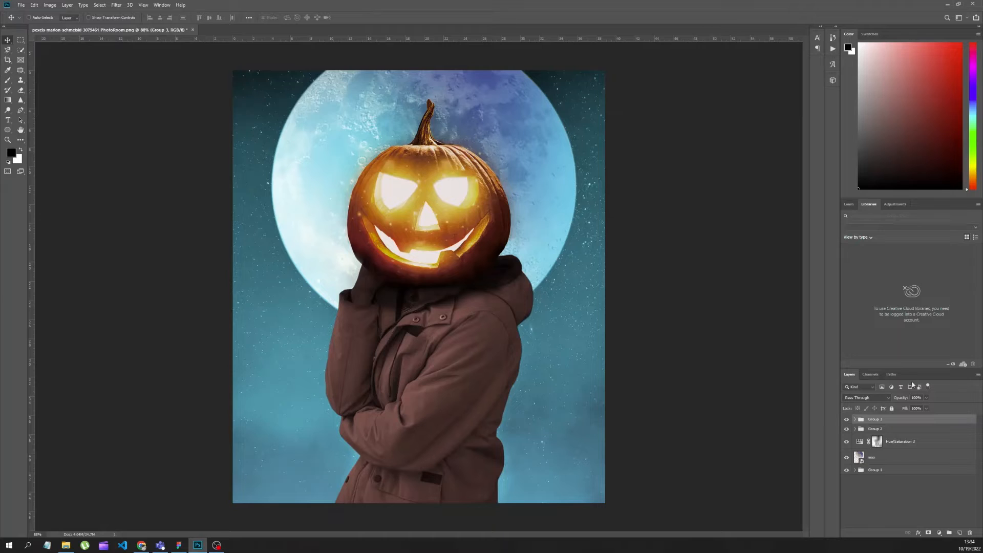
# Step: Create a new layer above Group 3 and set the foreground colour to white for the brush
pyautogui.click(960, 533)
pyautogui.press('i')
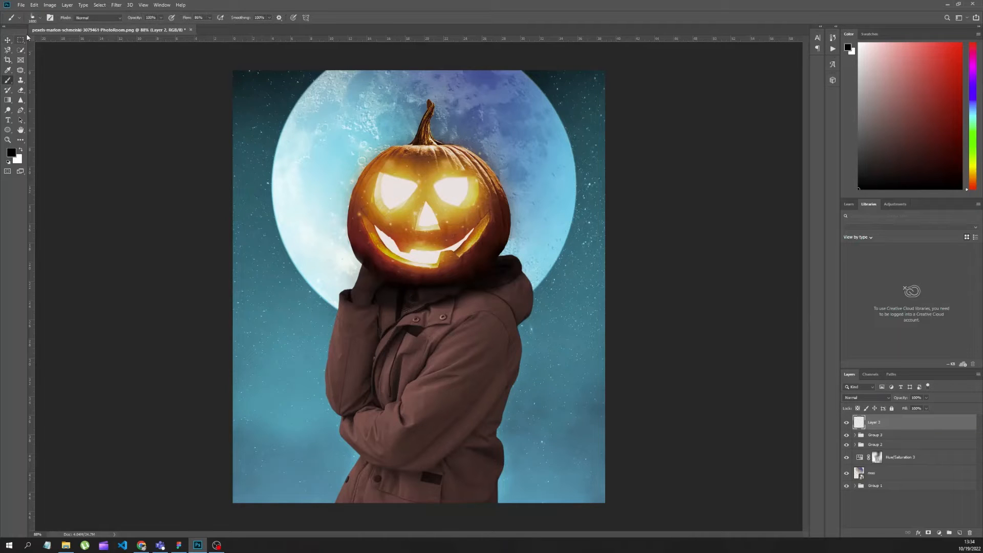
pyautogui.click(10, 153)
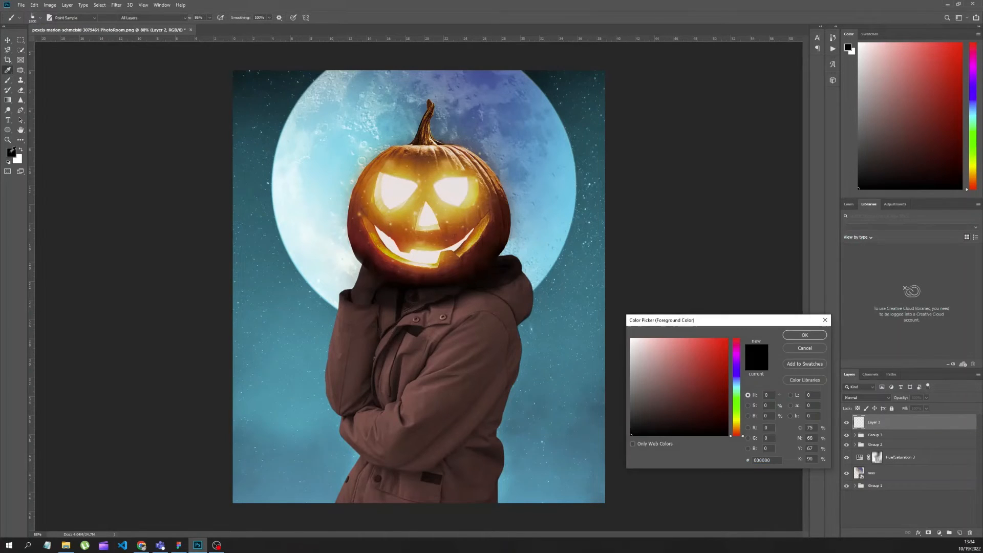
pyautogui.click(631, 339)
pyautogui.click(805, 335)
pyautogui.press('b')
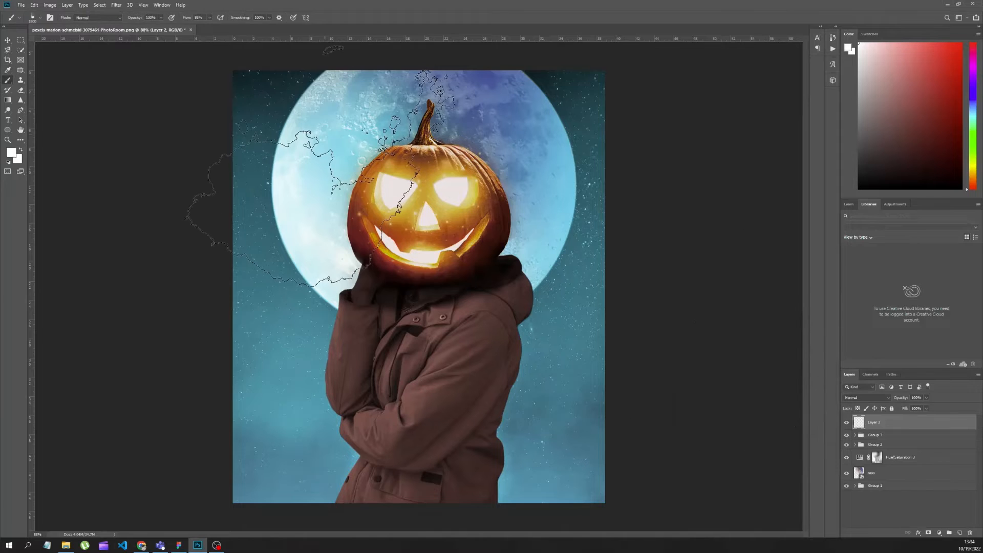
# Step: Stamp white clouds with a smaller cloud brush in both upper corners of the sky and over the moon's edges
pyautogui.press('[')
pyautogui.press('[')
pyautogui.press('[')
pyautogui.press('[')
pyautogui.press('[')
pyautogui.press('[')
pyautogui.press('[')
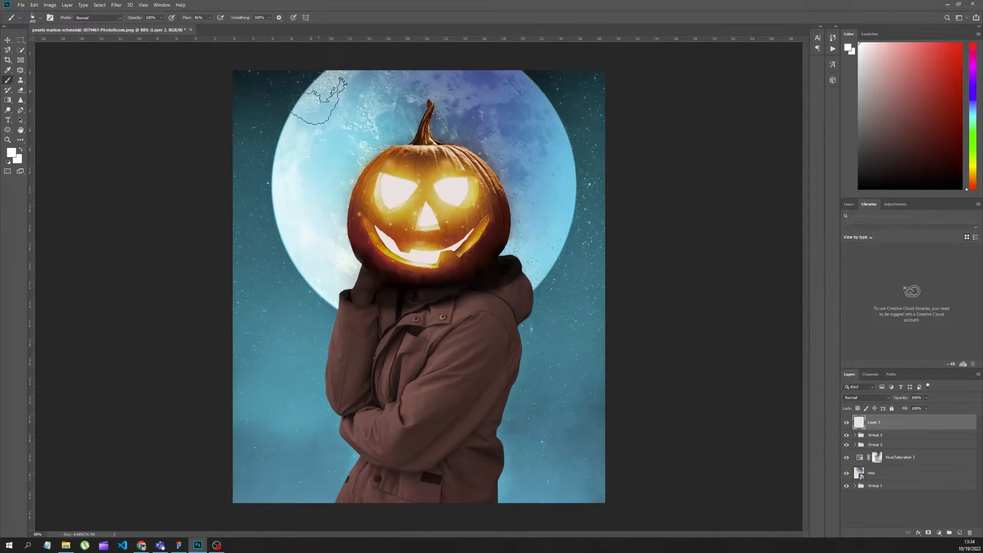
pyautogui.click(284, 85)
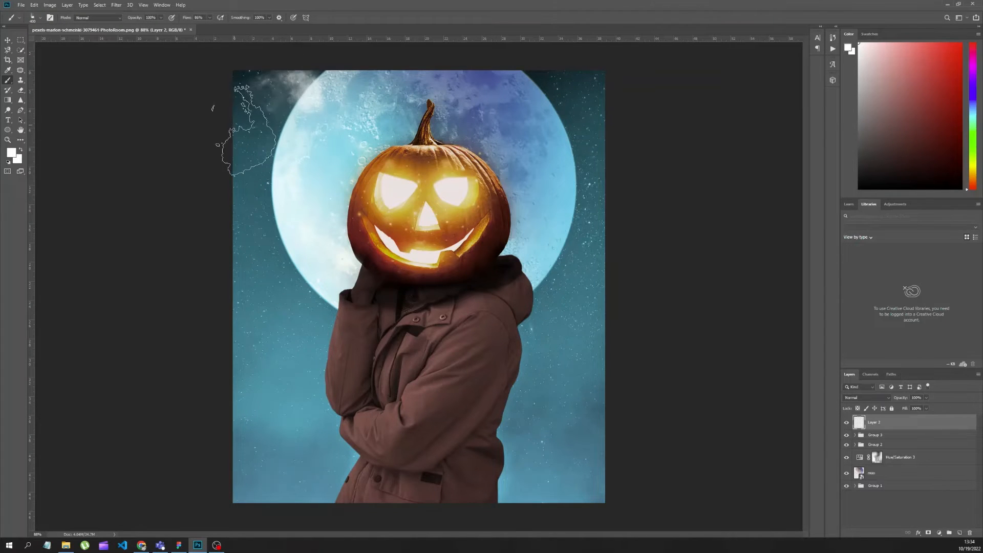
pyautogui.click(578, 108)
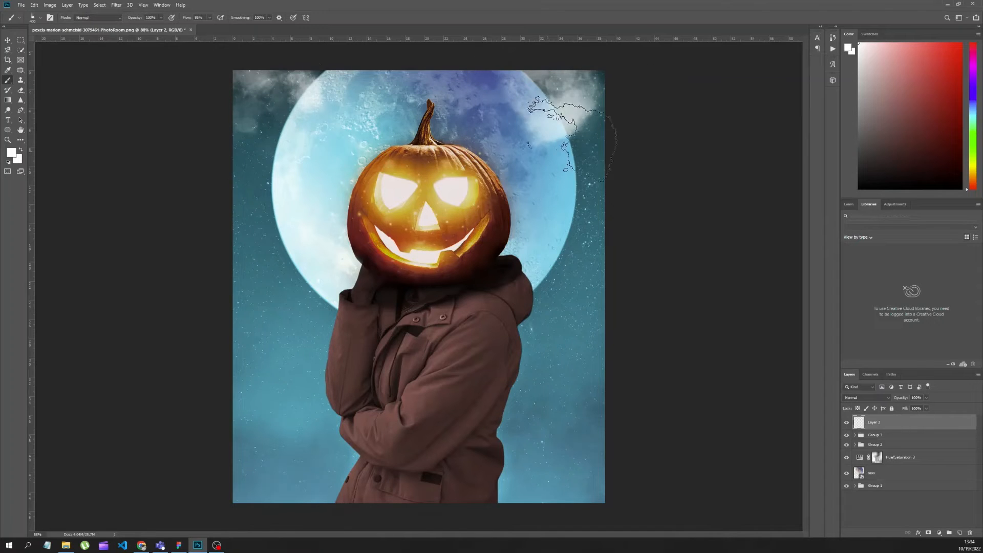
pyautogui.click(546, 131)
pyautogui.click(251, 138)
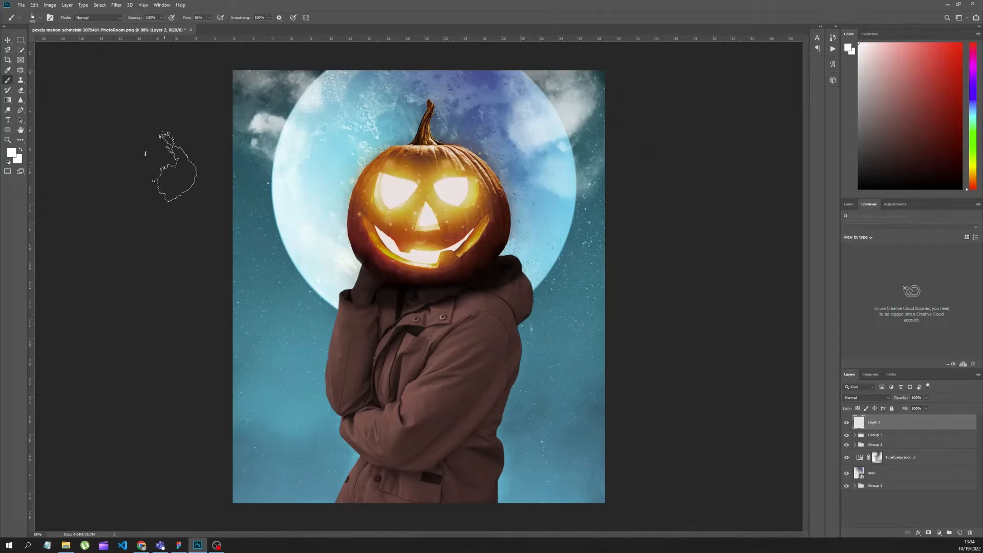
# Step: Set the cloud layer's blend mode to Overlay
pyautogui.click(8, 39)
pyautogui.click(872, 399)
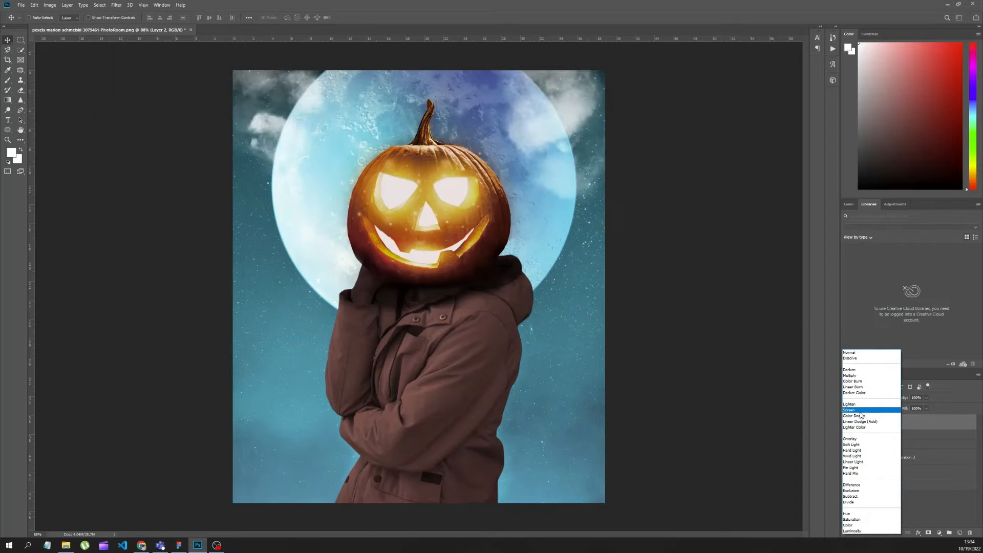
pyautogui.click(851, 438)
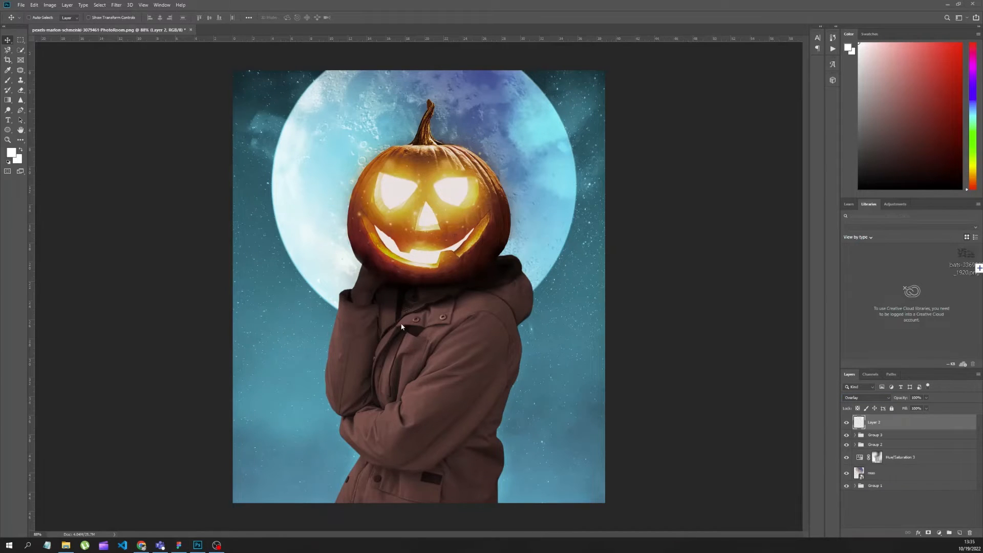
# Step: Open the transparent bats PNG image as a separate document
pyautogui.click(21, 4)
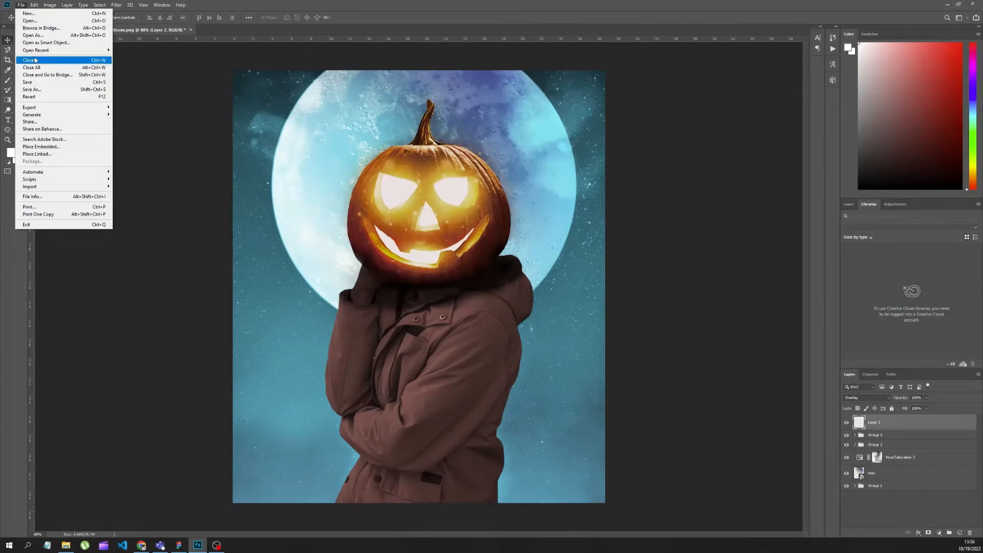
pyautogui.click(32, 21)
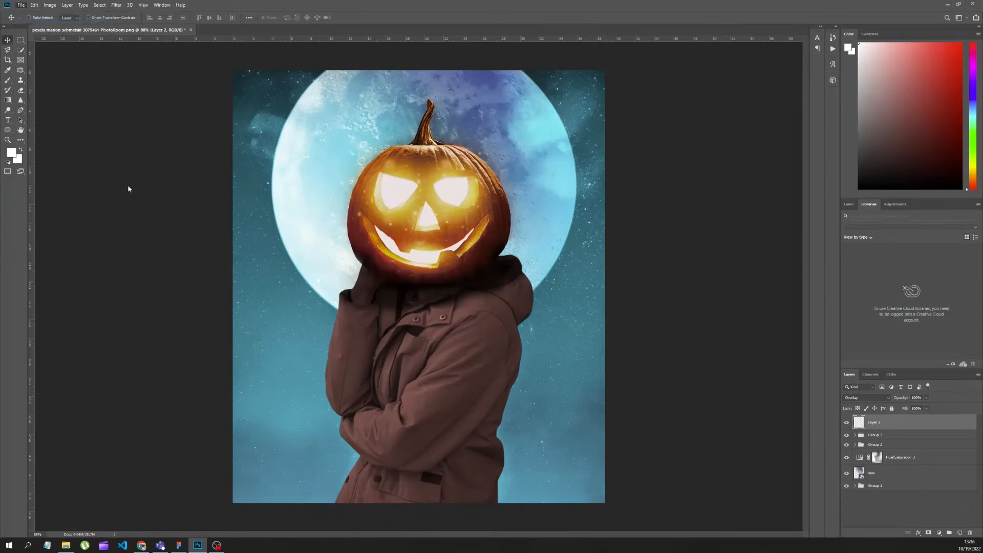
pyautogui.doubleClick(259, 62)
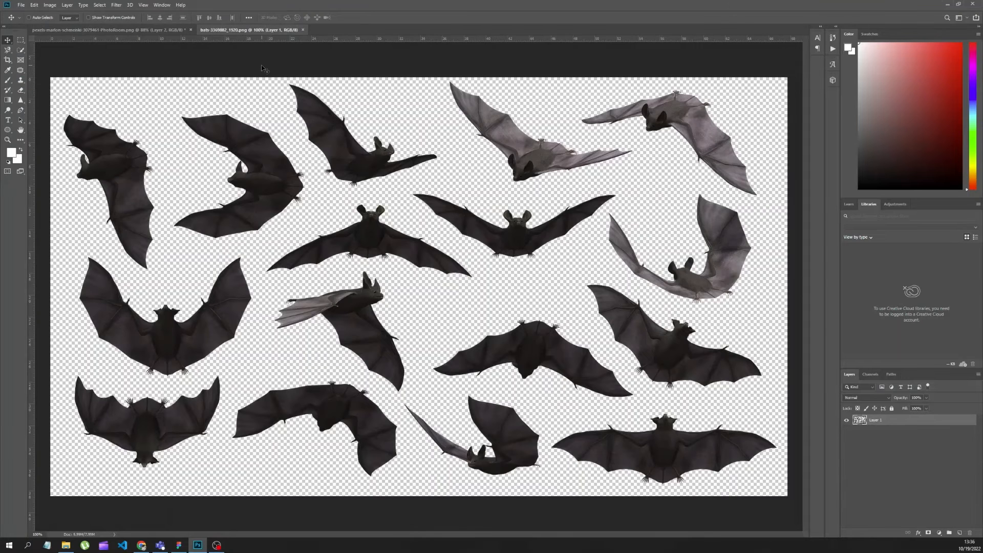
# Step: Marquee-select the lower-left bat in the bats image and copy it to its own layer
pyautogui.click(21, 42)
pyautogui.moveTo(52, 366); pyautogui.dragTo(229, 486)
pyautogui.hotkey('ctrl', 'j')
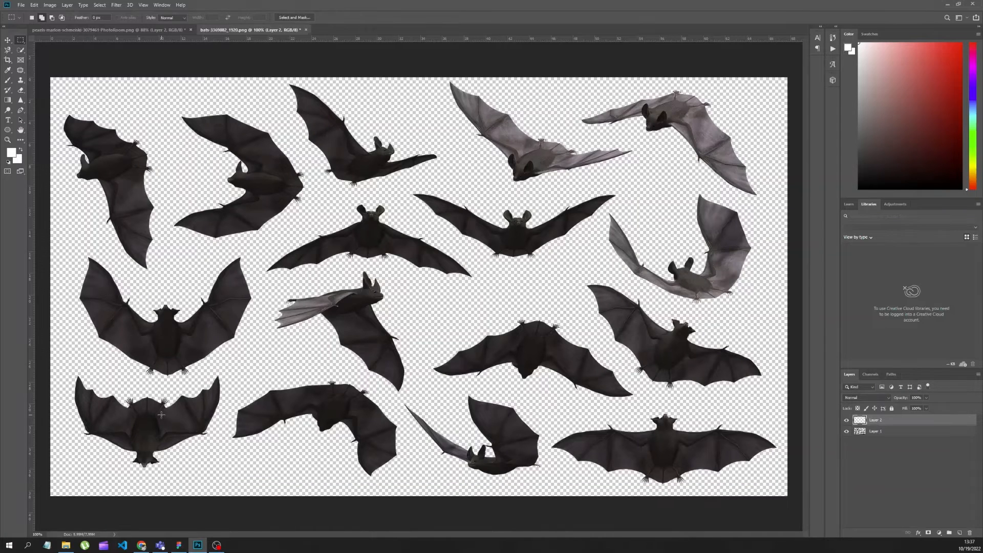
# Step: Marquee-select the lower-right bat and copy it from Layer 1 to its own layer
pyautogui.moveTo(546, 405); pyautogui.dragTo(786, 495)
pyautogui.hotkey('ctrl', 'j')
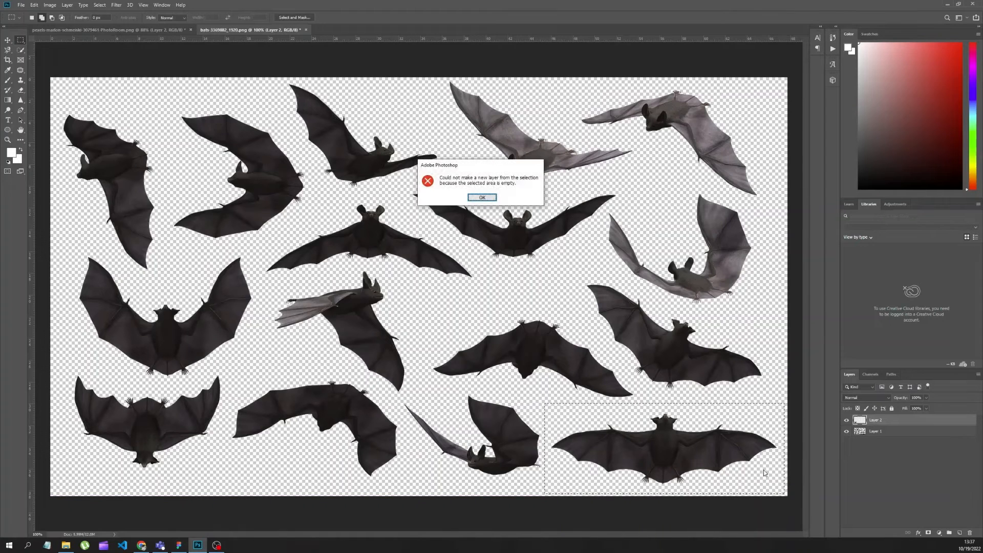
pyautogui.click(487, 199)
pyautogui.click(898, 433)
pyautogui.hotkey('ctrl', 'j')
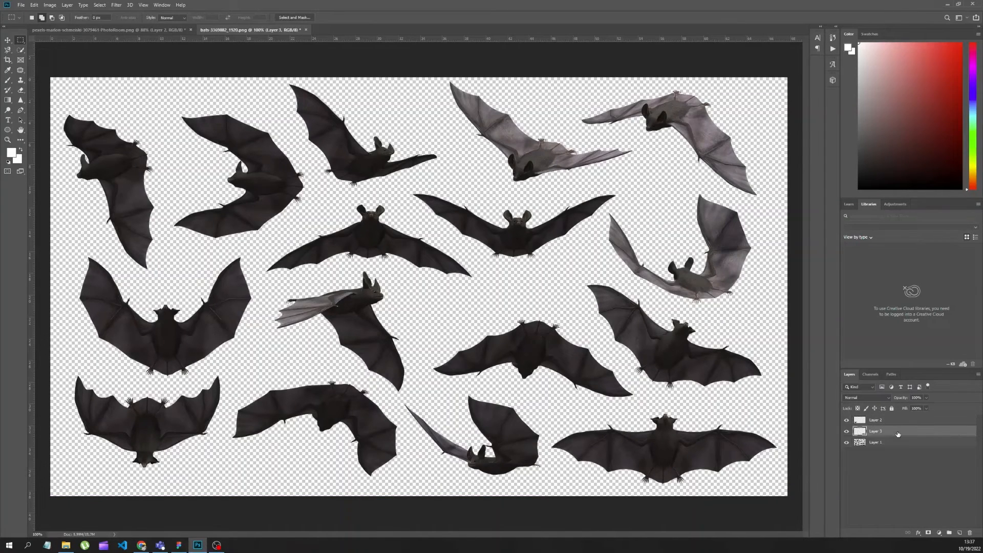
# Step: Duplicate the lower-right bat's layer into the pumpkin-head document and switch to that document
pyautogui.click(8, 40)
pyautogui.rightClick(884, 432)
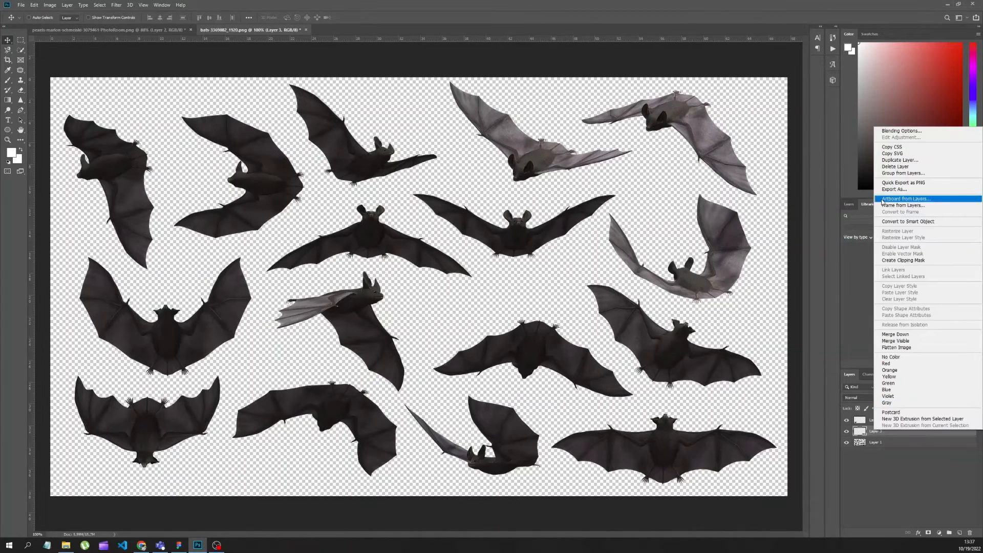
pyautogui.click(904, 164)
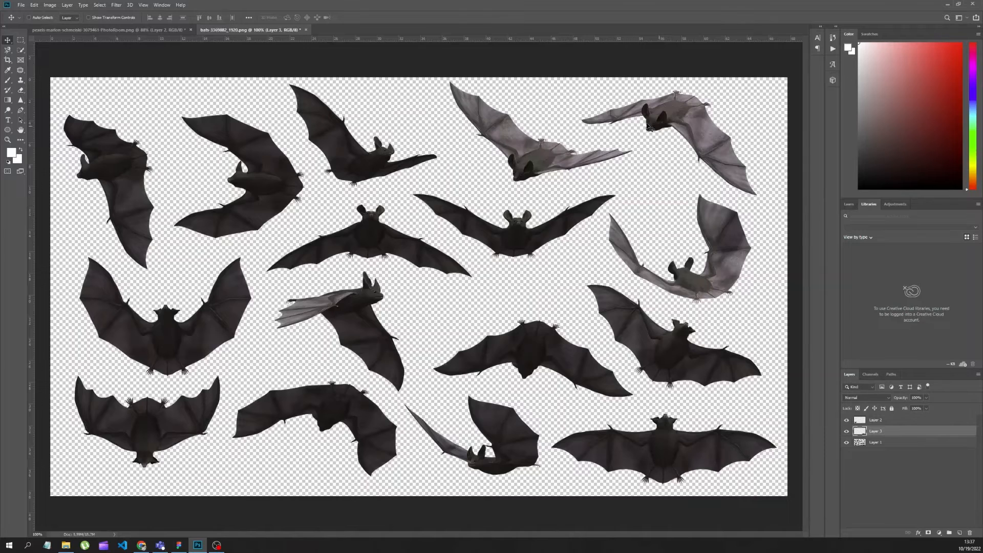
pyautogui.click(68, 31)
# Step: Scale the bat to about 60%, rotate it about 125°, and place it in the upper-left sky over the moon's edge
pyautogui.moveTo(434, 295); pyautogui.dragTo(349, 173)
pyautogui.hotkey('ctrl', 't')
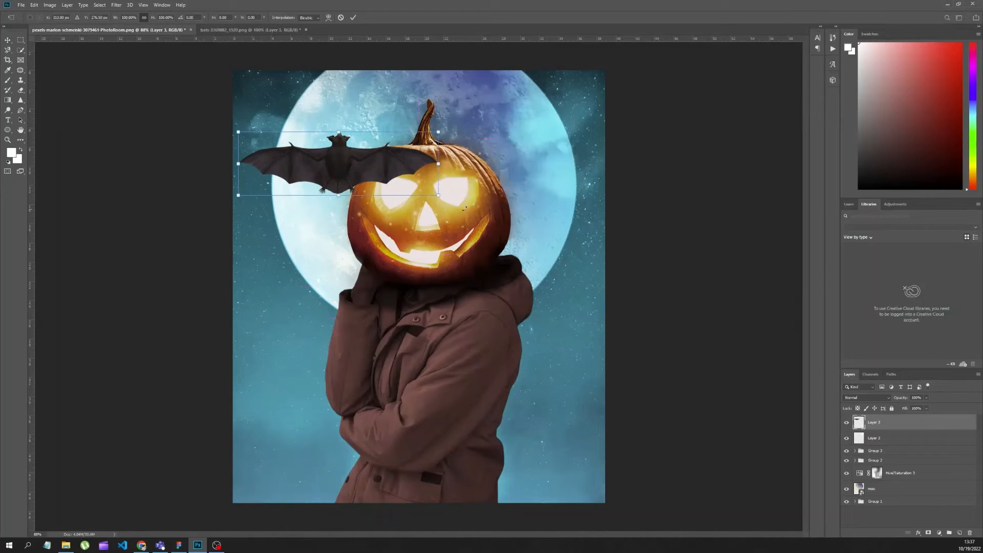
pyautogui.moveTo(439, 195); pyautogui.dragTo(252, 183)
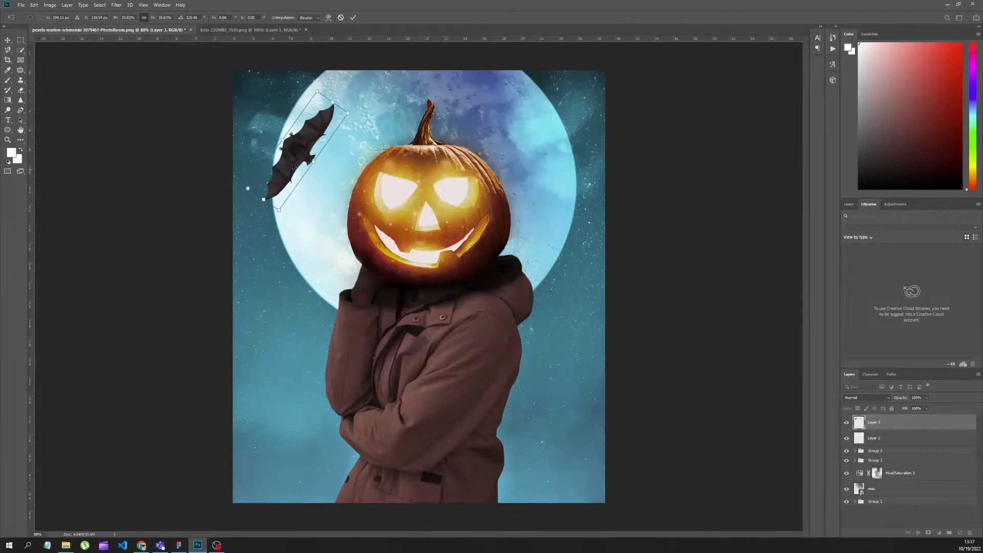
pyautogui.moveTo(310, 140); pyautogui.dragTo(294, 115)
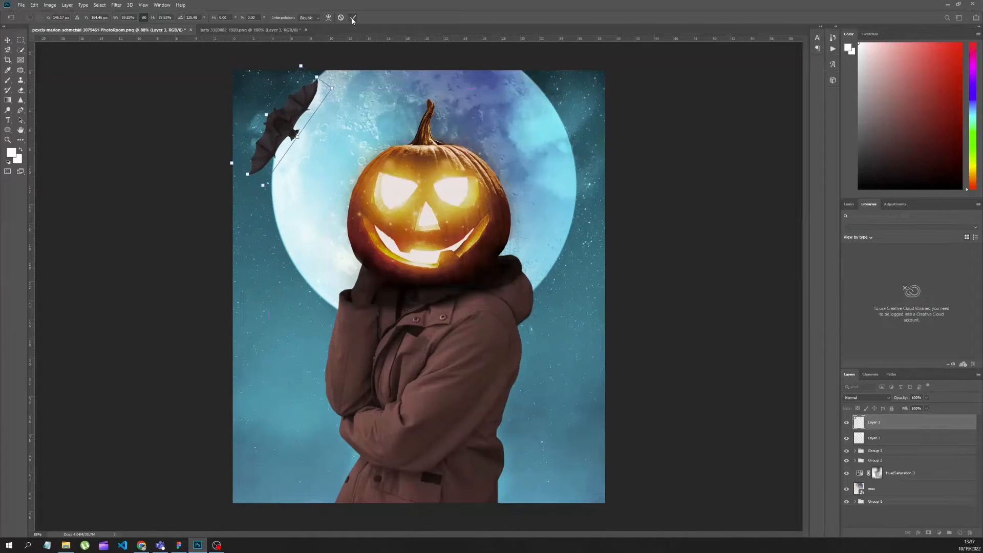
pyautogui.click(353, 18)
# Step: Duplicate the lower-left bat's layer from the bats image into the pumpkin-head document and return to that document
pyautogui.click(248, 30)
pyautogui.rightClick(881, 423)
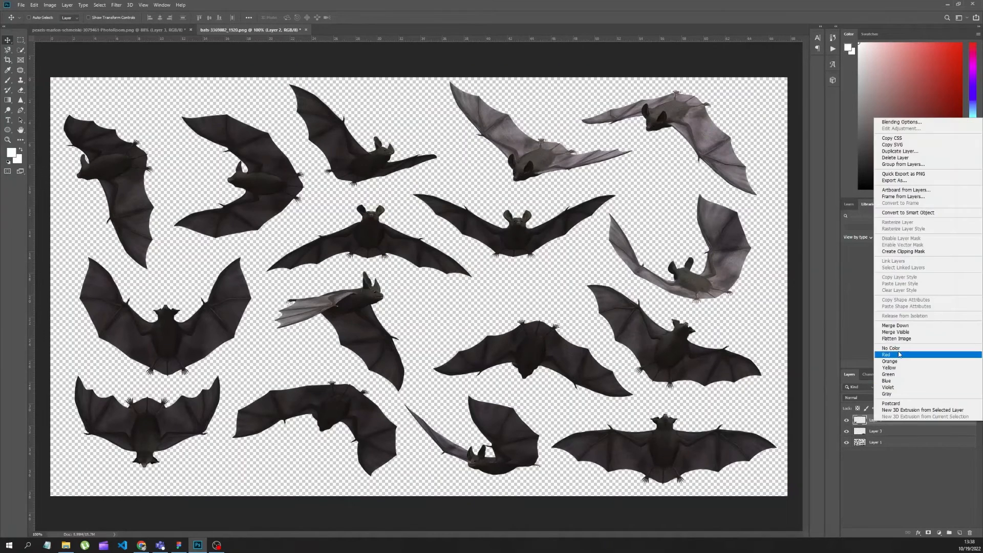
pyautogui.click(901, 156)
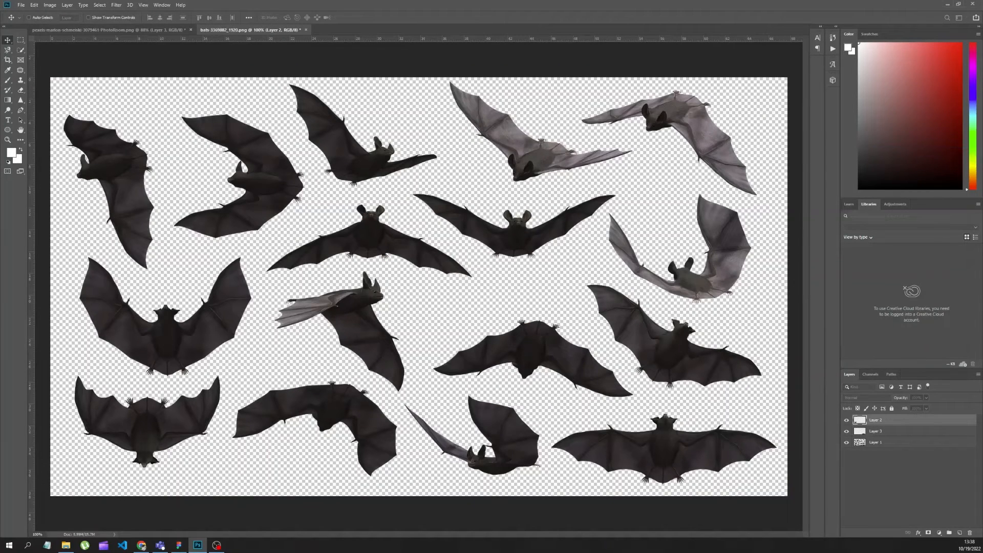
pyautogui.click(108, 29)
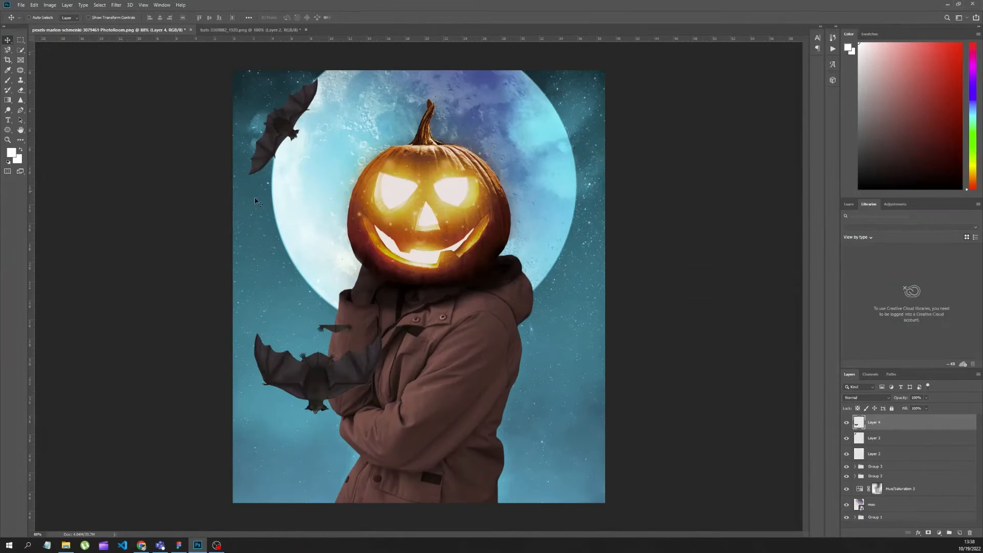
# Step: Move the second bat beside the man's right-hand shoulder in the image and mask out the stray wing fragment above it with a black brush
pyautogui.moveTo(285, 333); pyautogui.dragTo(507, 295)
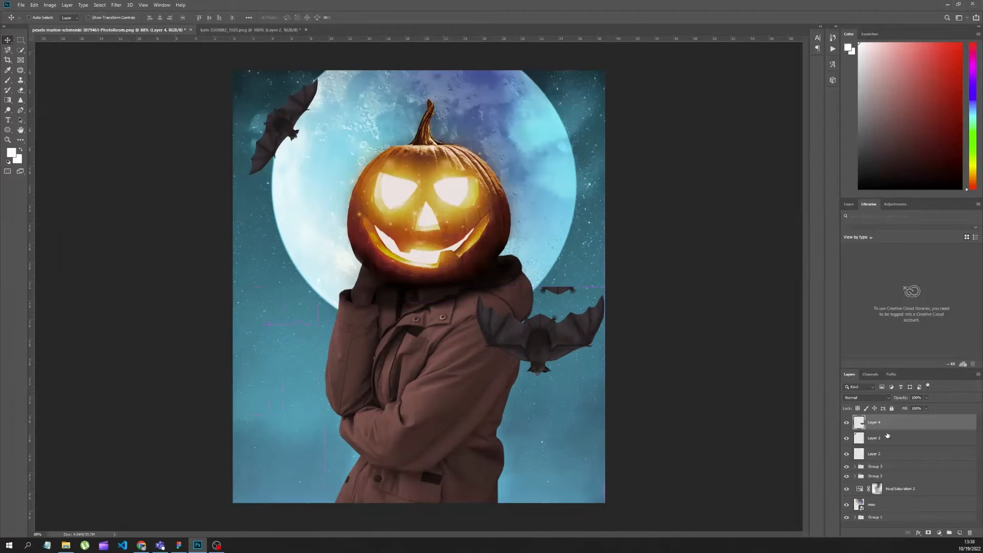
pyautogui.click(928, 533)
pyautogui.press('d')
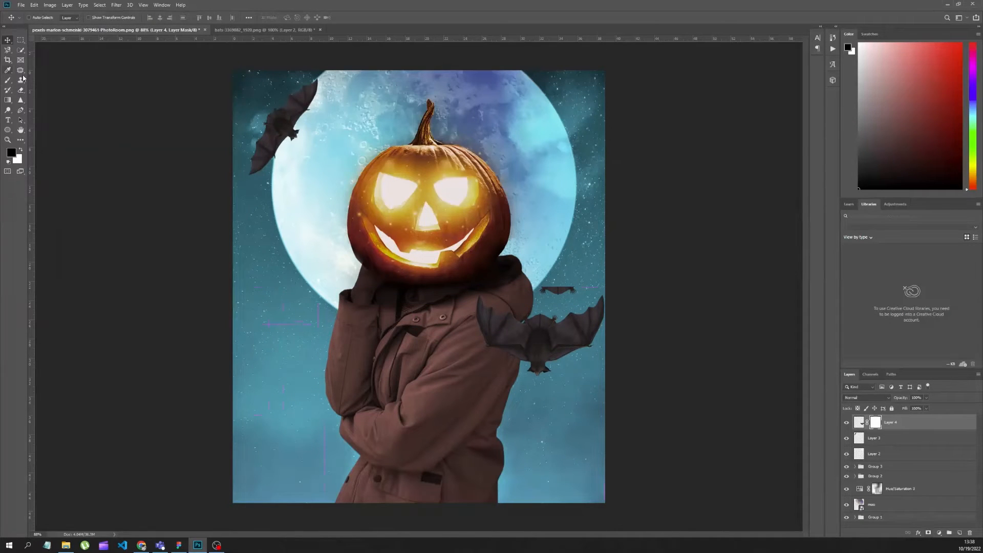
pyautogui.press('b')
pyautogui.click(565, 247)
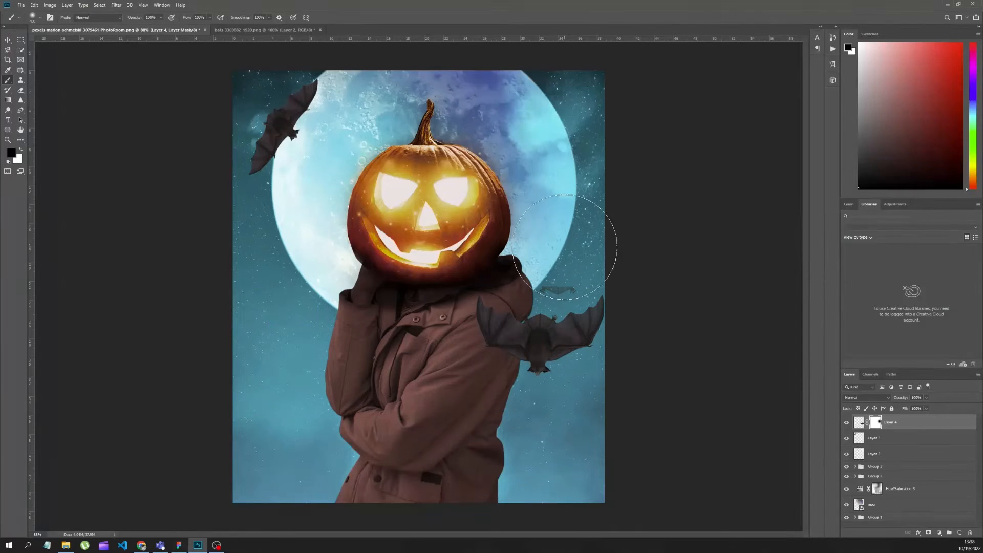
pyautogui.click(565, 247)
# Step: Shrink and rotate the second bat and place it in the upper-right sky at the moon's edge
pyautogui.click(8, 39)
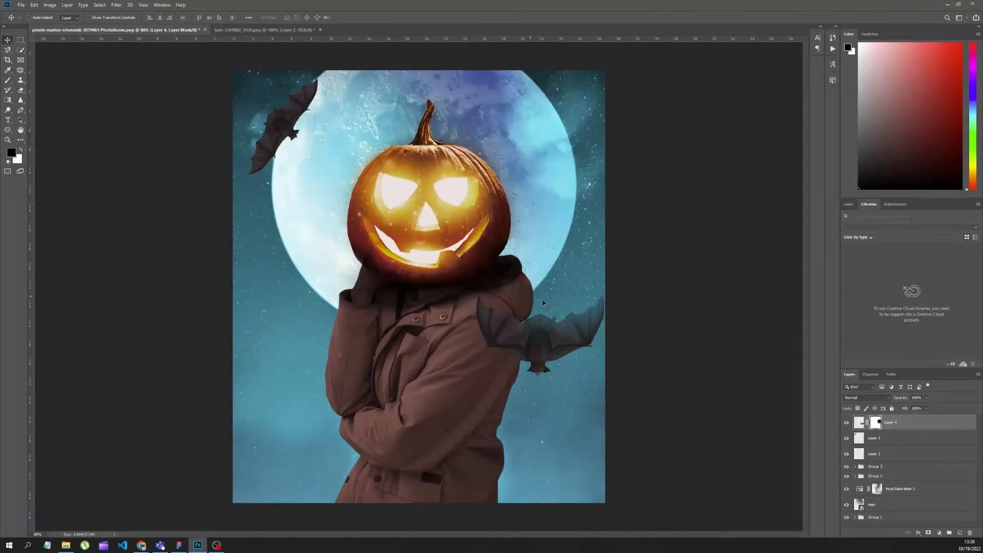
pyautogui.hotkey('ctrl', 't')
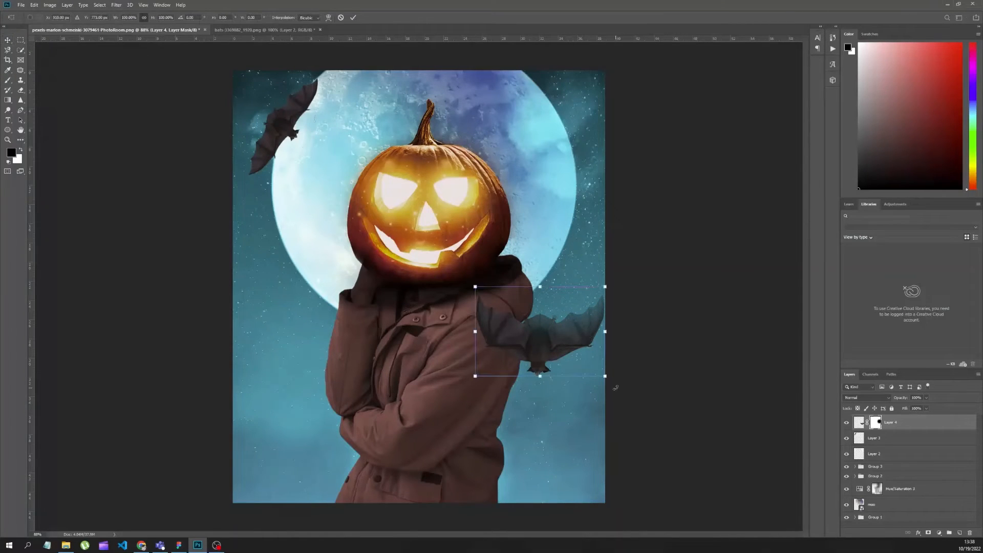
pyautogui.moveTo(615, 388); pyautogui.dragTo(543, 392)
pyautogui.moveTo(534, 250); pyautogui.dragTo(556, 109)
pyautogui.click(353, 17)
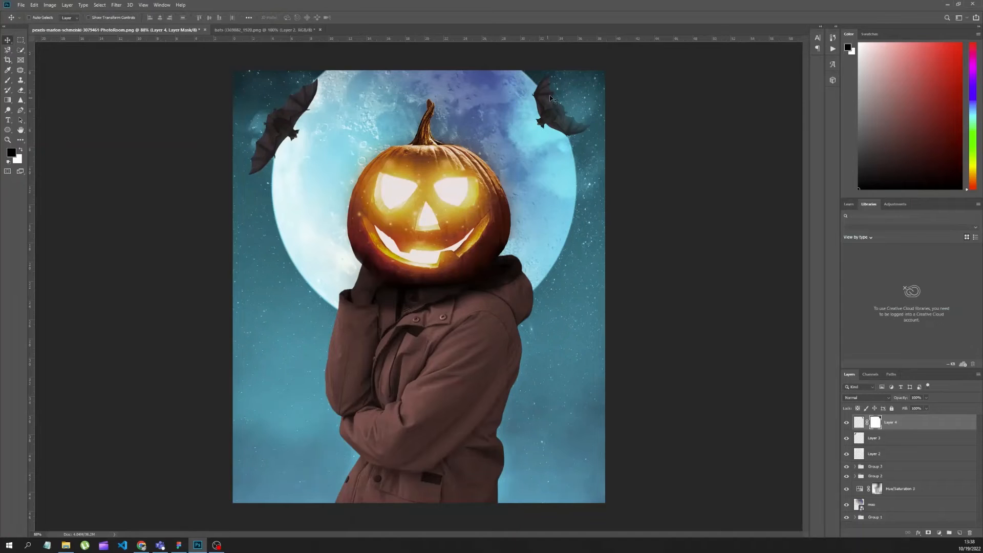
# Step: Duplicate the upper-left bat, rotate and shrink the copy, and set it at the right edge beside the shoulder
pyautogui.click(874, 438)
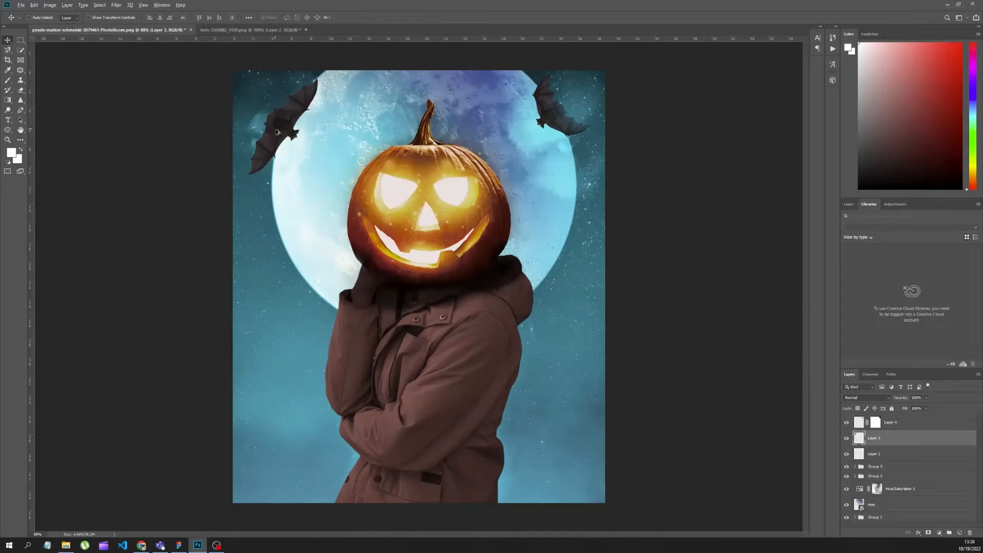
pyautogui.keyDown('alt'); pyautogui.moveTo(277, 132); pyautogui.dragTo(287, 312); pyautogui.keyUp('alt')
pyautogui.hotkey('ctrl', 't')
pyautogui.moveTo(343, 343); pyautogui.dragTo(291, 152)
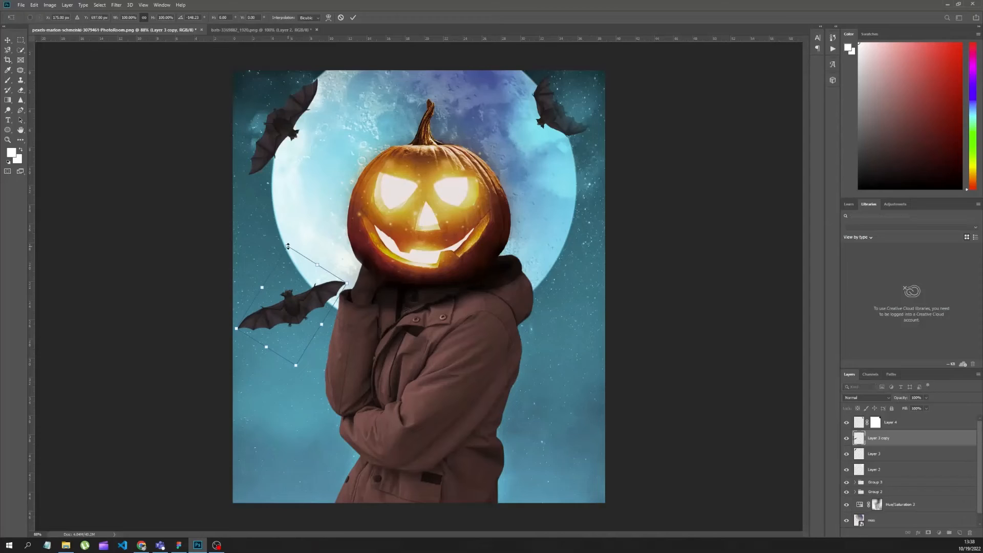
pyautogui.moveTo(288, 246); pyautogui.dragTo(290, 284)
# Step: Place another small bat copy in the lower-left sky beside the man's arm, rotated about 70°
pyautogui.moveTo(307, 323); pyautogui.dragTo(275, 402)
pyautogui.press('Return')
pyautogui.hotkey('ctrl', 't')
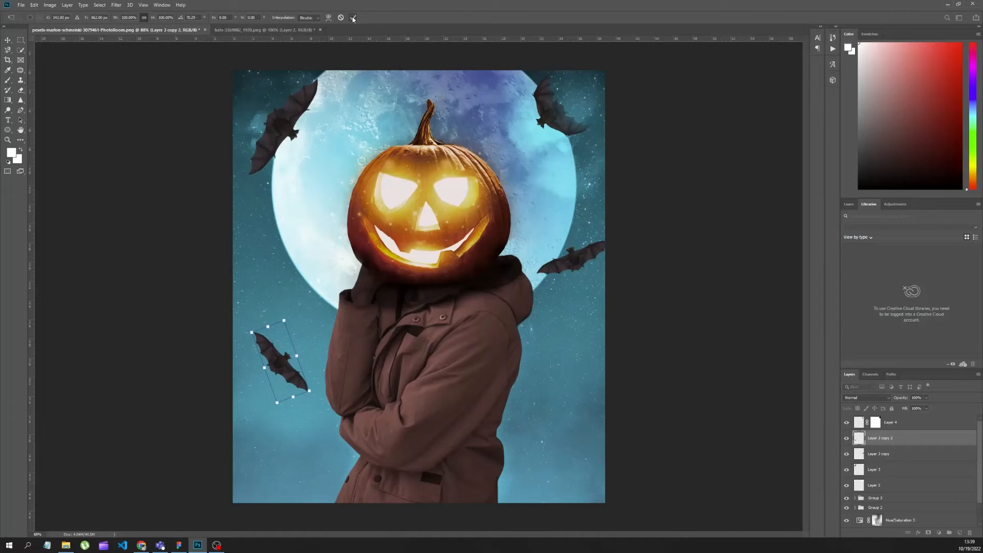
pyautogui.click(352, 18)
# Step: Group all the bat layers together with the Overlay cloud layer beneath them
pyautogui.click(885, 487)
pyautogui.keyDown('shift'); pyautogui.click(896, 426); pyautogui.keyUp('shift')
pyautogui.hotkey('ctrl', 'g')
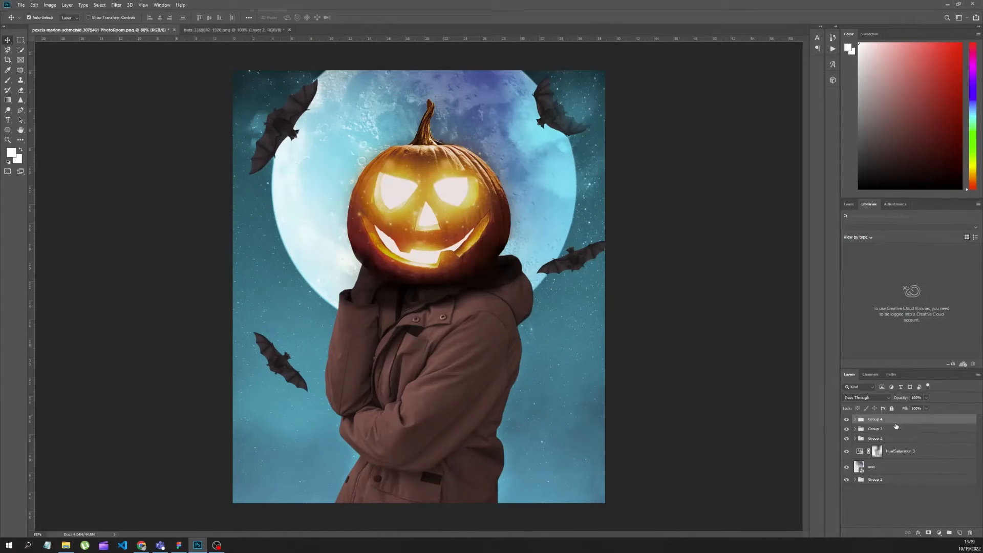
# Step: Add a Hue/Saturation adjustment clipped to Group 4 and shift its hue slightly towards blue
pyautogui.click(939, 534)
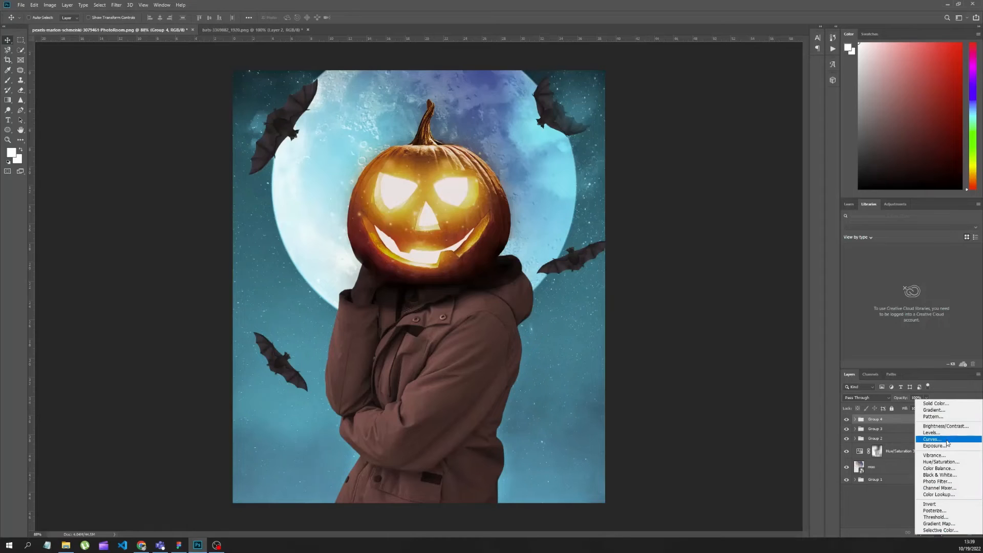
pyautogui.click(927, 441)
pyautogui.click(749, 333)
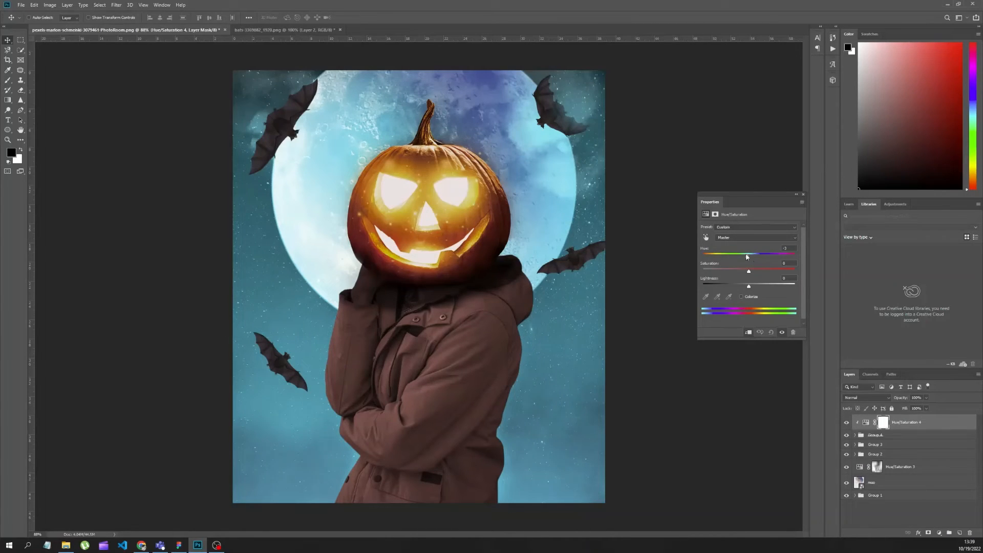
pyautogui.moveTo(747, 257)
pyautogui.mouseDown()
pyautogui.moveTo(739, 257)
pyautogui.moveTo(756, 255)
pyautogui.mouseUp()
# Step: Add a Brightness/Contrast adjustment clipped to Group 4, with brightness about -41 and contrast about 35
pyautogui.click(899, 435)
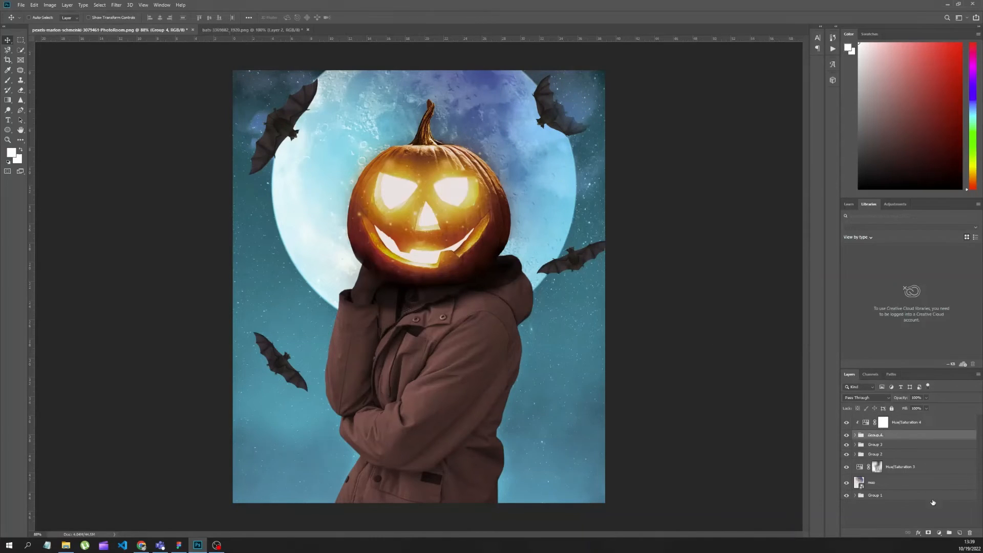
pyautogui.click(939, 533)
pyautogui.click(944, 426)
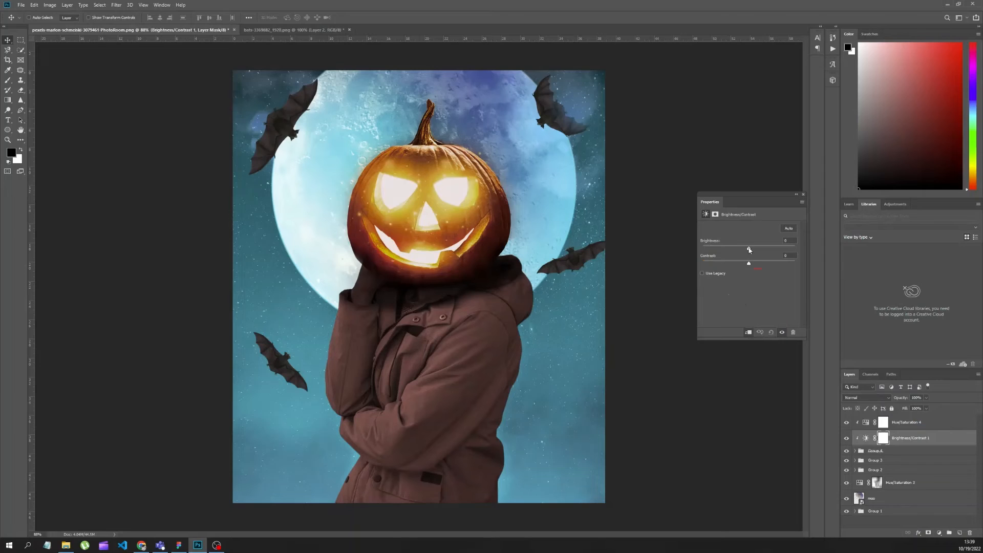
pyautogui.moveTo(749, 249)
pyautogui.mouseDown()
pyautogui.moveTo(728, 250)
pyautogui.moveTo(738, 244)
pyautogui.mouseUp()
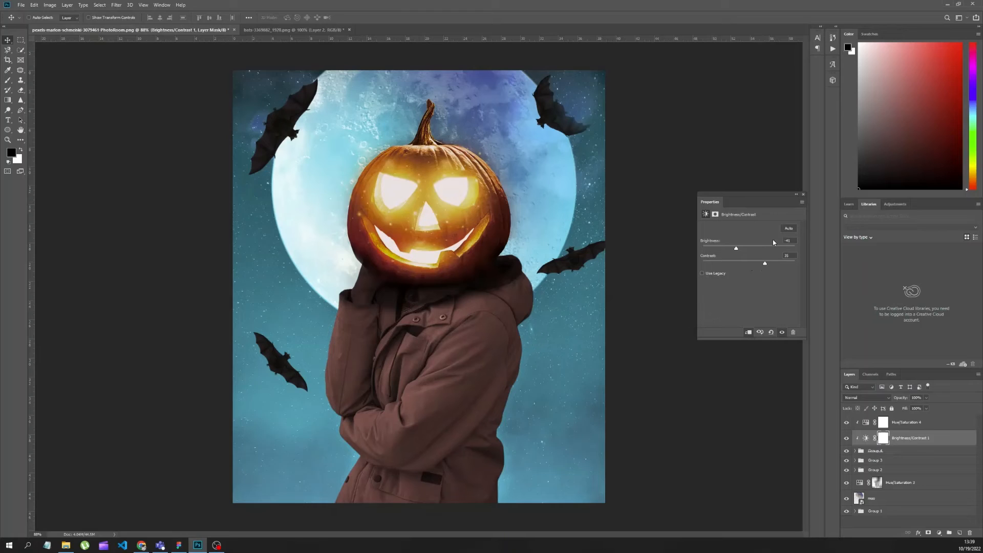
pyautogui.click(804, 195)
# Step: Create a new layer above Hue/Saturation 4 and set up the cloud1 brush at a much smaller size
pyautogui.click(917, 424)
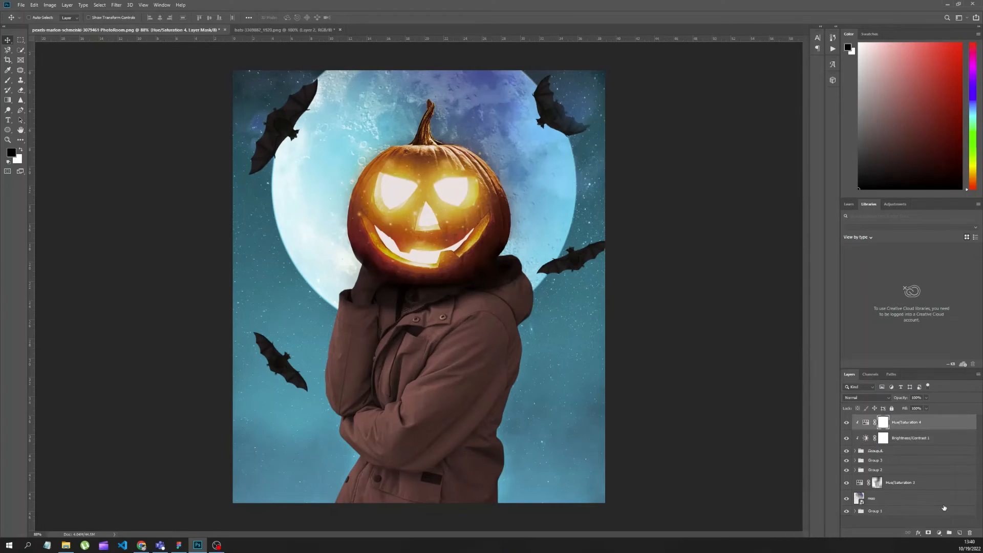
pyautogui.click(960, 533)
pyautogui.click(7, 81)
pyautogui.click(40, 18)
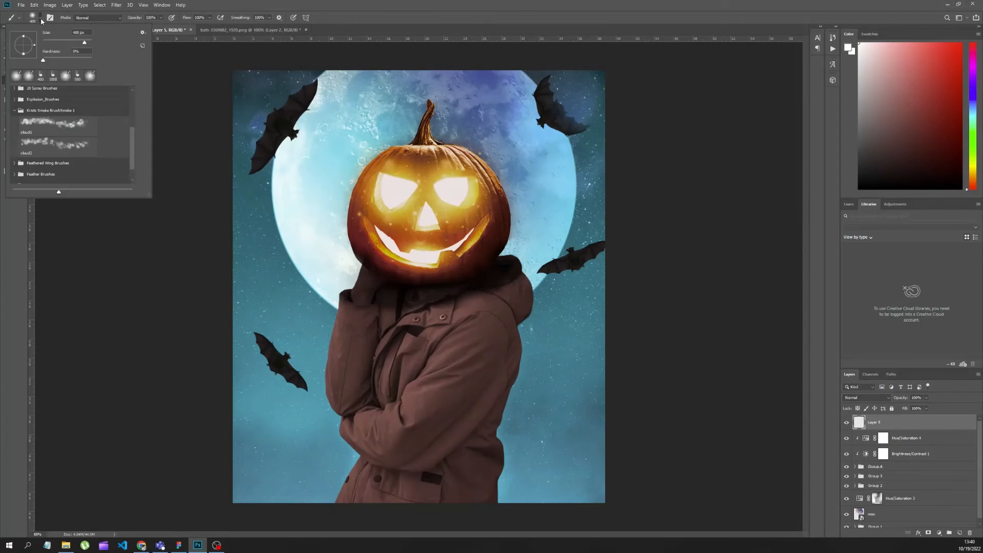
pyautogui.click(58, 123)
pyautogui.click(40, 19)
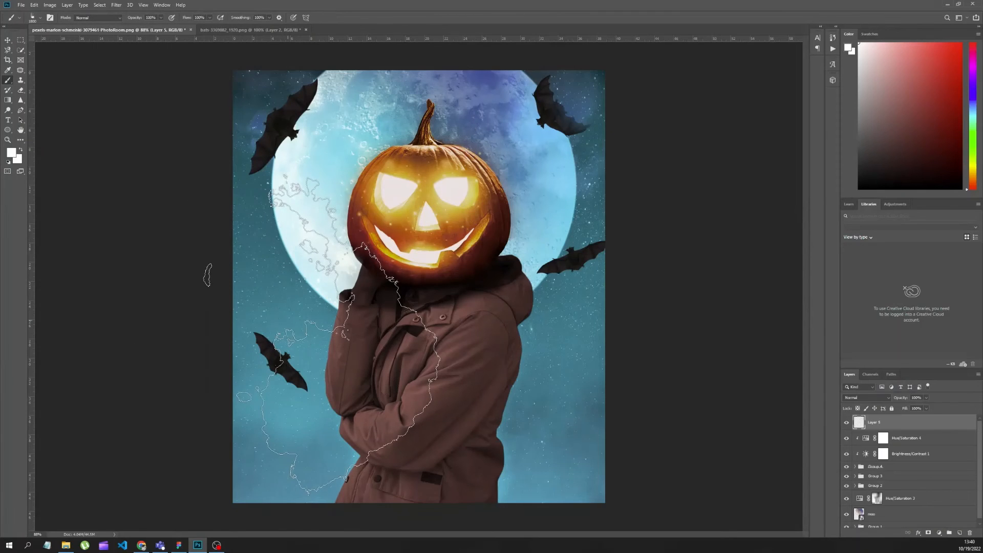
pyautogui.press('[')
pyautogui.press('[')
pyautogui.press('[')
pyautogui.press('[')
pyautogui.press('[')
pyautogui.press('[')
pyautogui.press('[')
pyautogui.press('[')
pyautogui.press('[')
pyautogui.press('[')
pyautogui.press('[')
pyautogui.press('[')
pyautogui.press('[')
pyautogui.press('[')
pyautogui.press('[')
pyautogui.press('[')
pyautogui.press('[')
pyautogui.press('[')
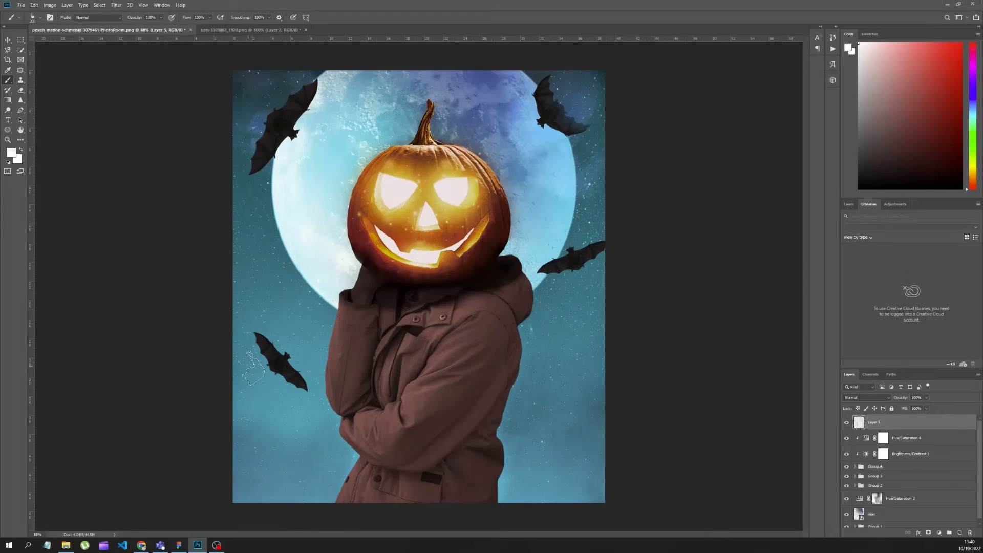
# Step: Stamp small white clouds over the four bats and lower the layer's opacity to 39%
pyautogui.click(256, 353)
pyautogui.click(231, 140)
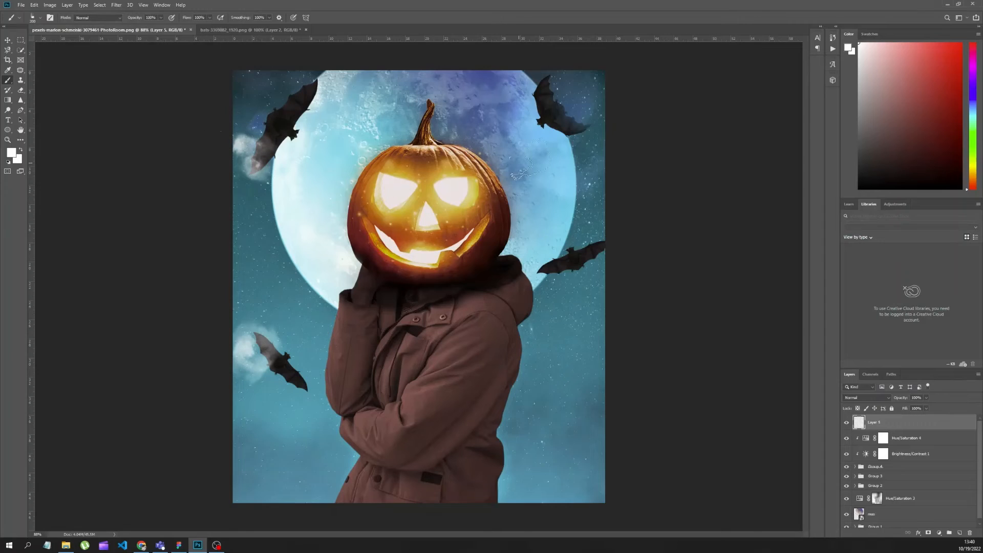
pyautogui.click(563, 128)
pyautogui.click(576, 95)
pyautogui.click(589, 254)
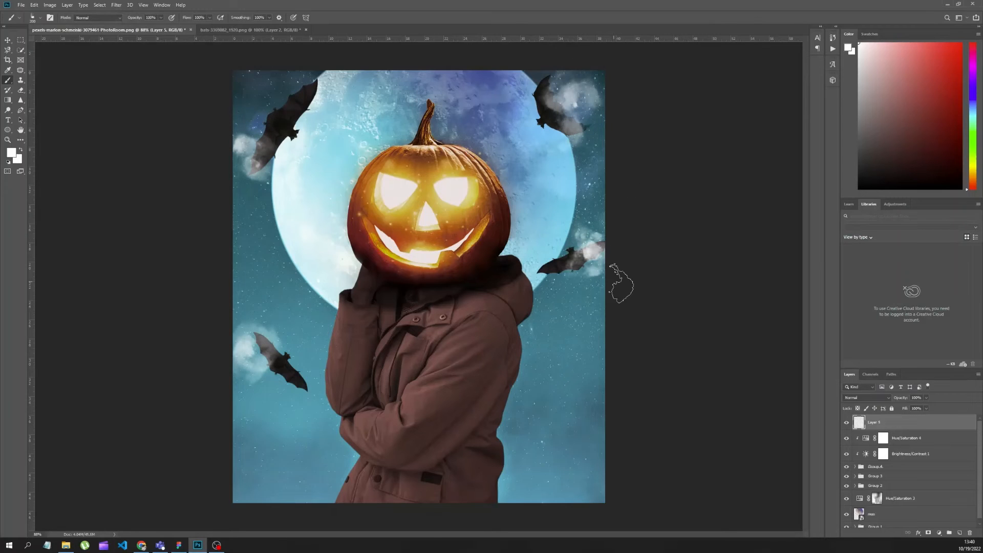
pyautogui.press('v')
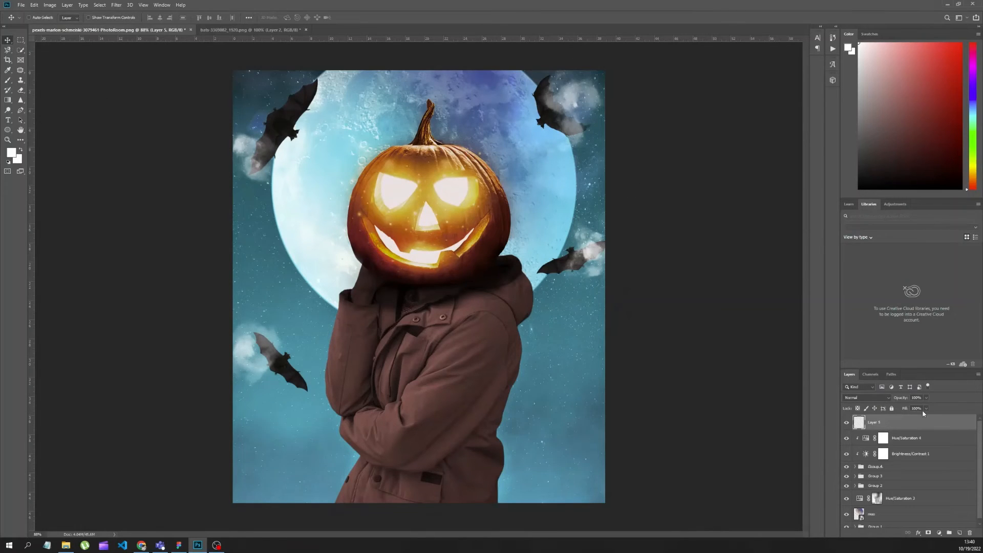
pyautogui.moveTo(901, 398); pyautogui.dragTo(879, 399)
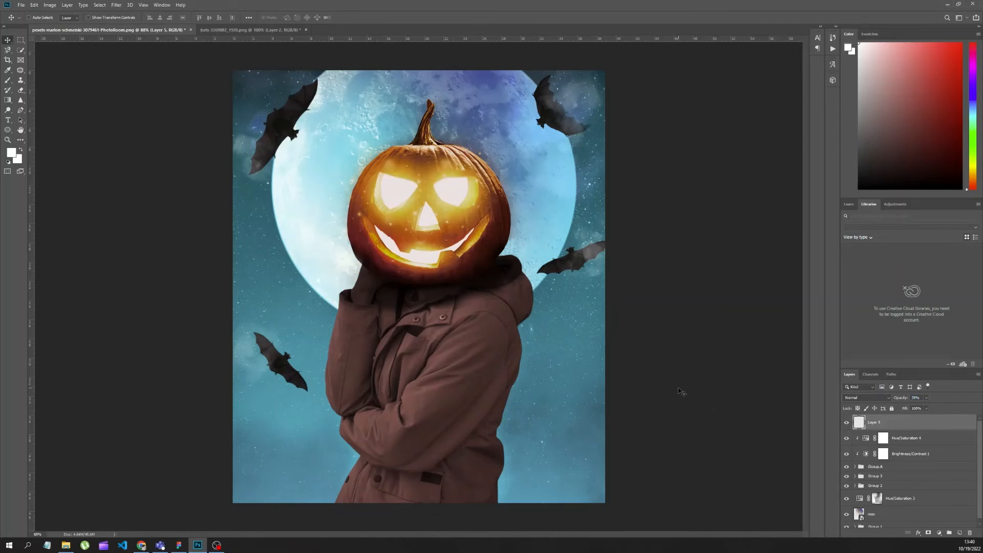
# Step: Place the starry night sky photo in the composition and stretch it vertically to cover the whole canvas
pyautogui.hotkey('alt', 'Tab')
pyautogui.moveTo(982, 231); pyautogui.dragTo(520, 331)
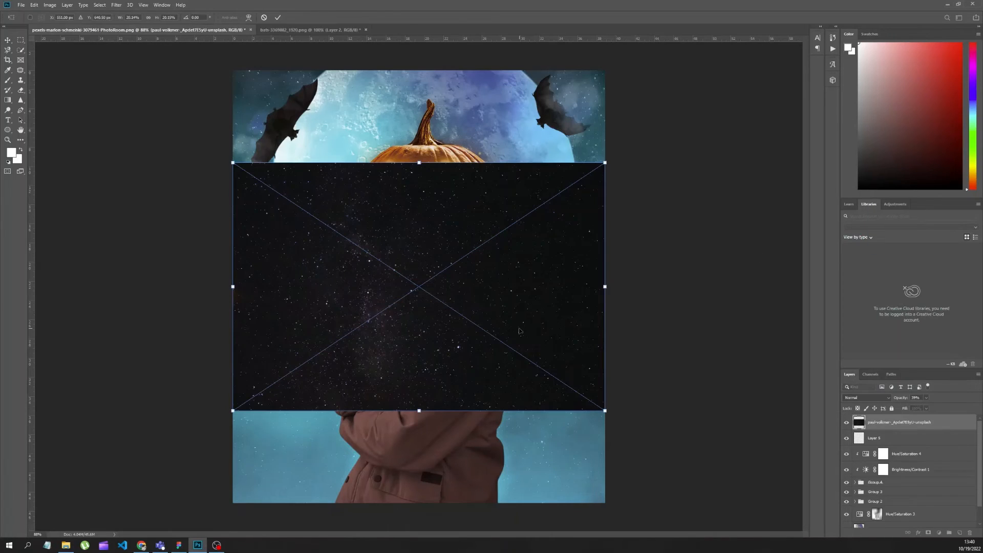
pyautogui.moveTo(419, 162); pyautogui.dragTo(419, 67)
pyautogui.moveTo(419, 410); pyautogui.dragTo(419, 512)
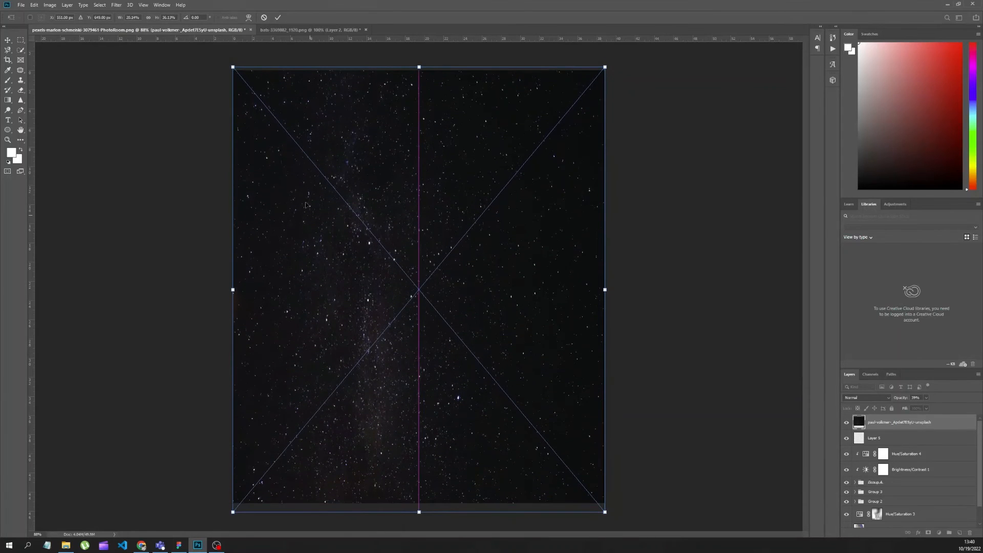
pyautogui.click(277, 18)
# Step: Blend the starry sky layer in Screen mode at about 88% opacity and merge all visible layers
pyautogui.click(851, 401)
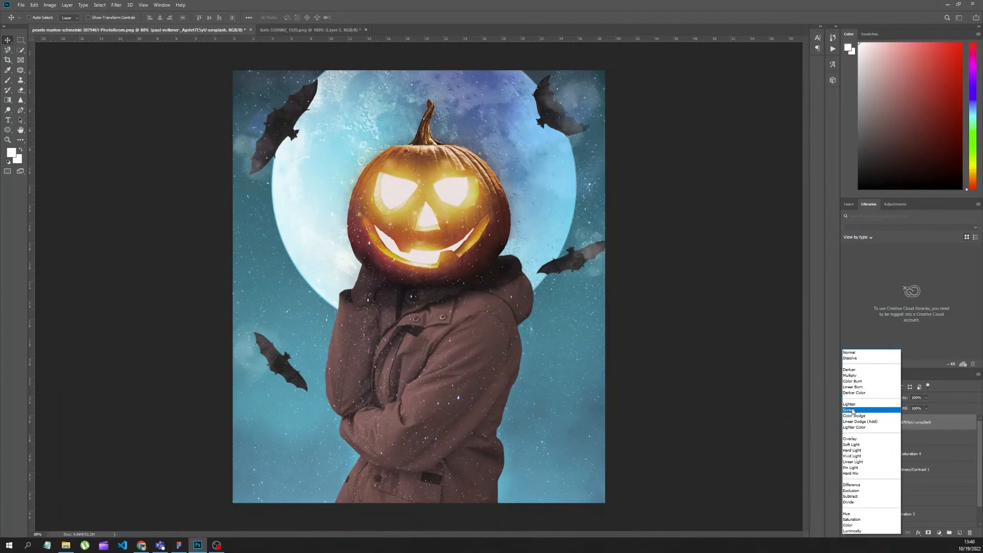
pyautogui.click(870, 414)
pyautogui.moveTo(902, 400)
pyautogui.mouseDown()
pyautogui.moveTo(878, 400)
pyautogui.moveTo(885, 405)
pyautogui.mouseUp()
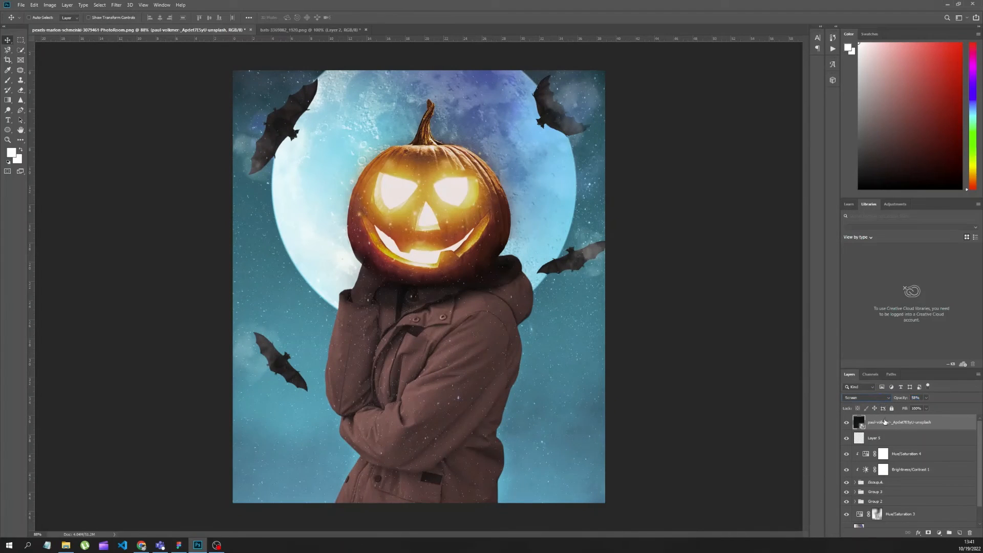
pyautogui.hotkey('ctrl', 'shift', 'e')
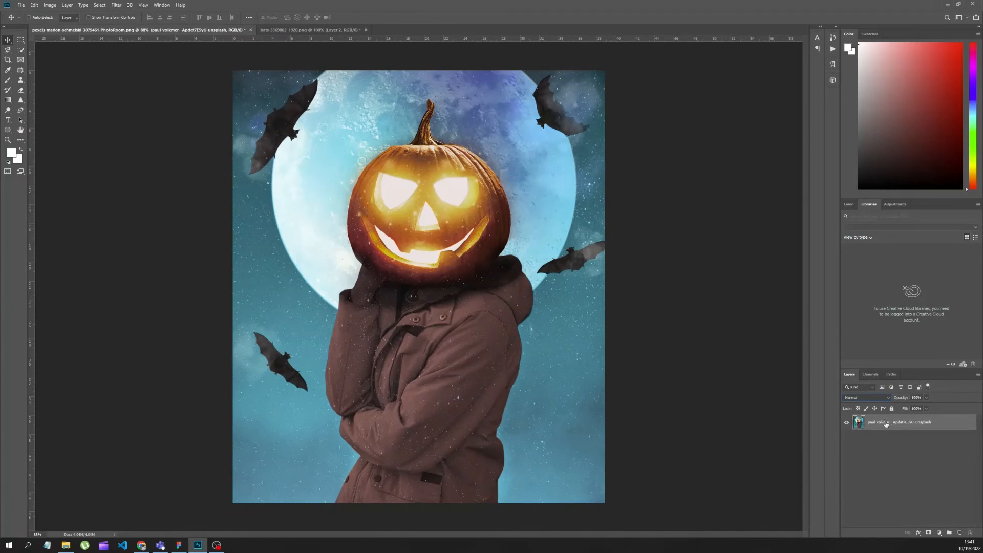
# Step: Using the Camera Raw filter, set clarity +69, blacks +18, contrast +21, highlights +60, shadows about -9 and exposure about -0.60
pyautogui.click(117, 5)
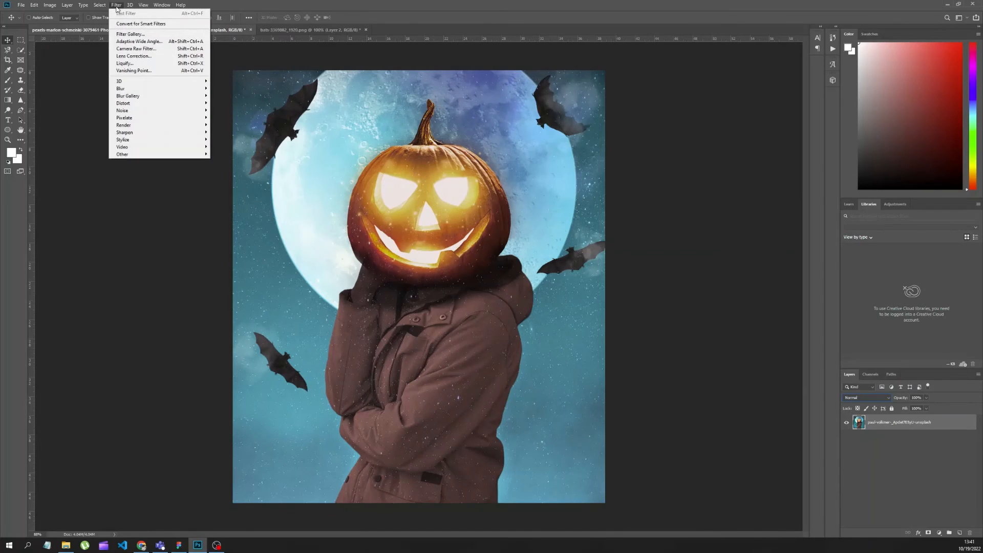
pyautogui.click(132, 49)
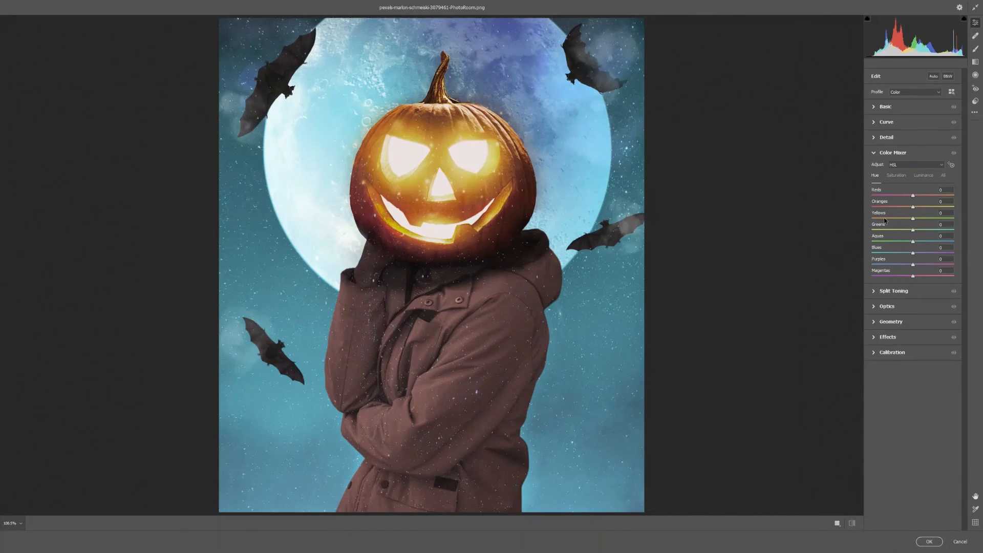
pyautogui.click(881, 110)
pyautogui.moveTo(913, 258); pyautogui.dragTo(941, 259)
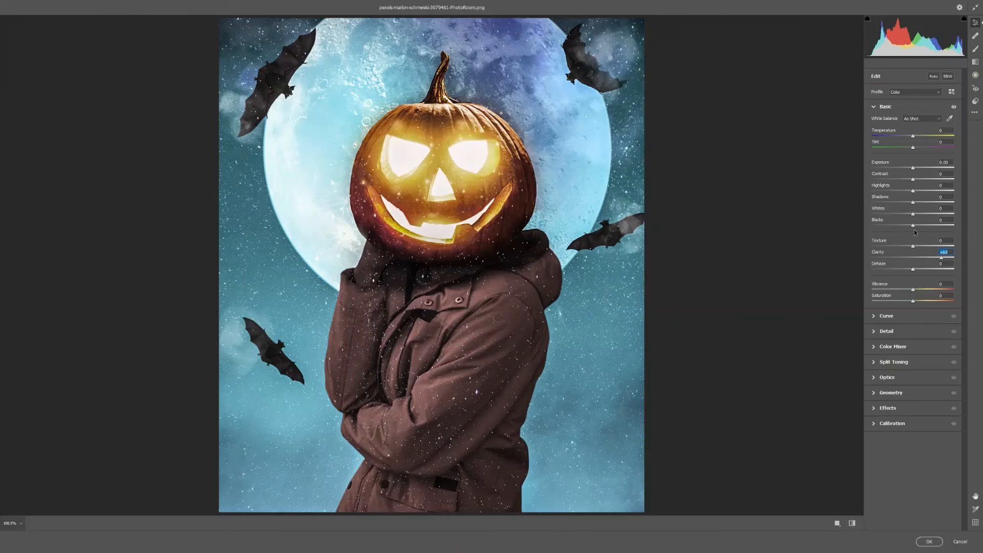
pyautogui.moveTo(915, 227); pyautogui.dragTo(921, 229)
pyautogui.moveTo(913, 191)
pyautogui.mouseDown()
pyautogui.moveTo(939, 192)
pyautogui.moveTo(920, 179)
pyautogui.moveTo(929, 180)
pyautogui.moveTo(910, 206)
pyautogui.mouseUp()
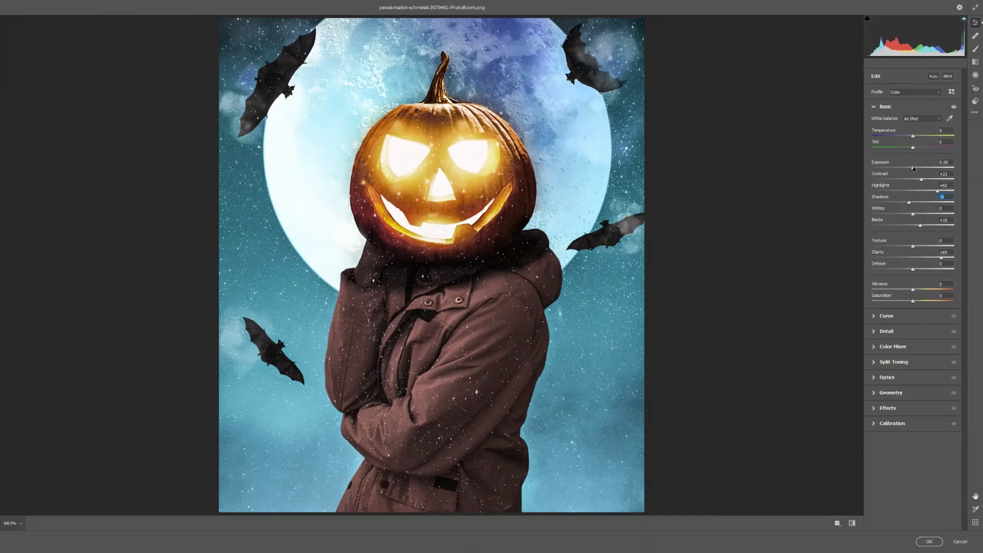
pyautogui.moveTo(914, 168); pyautogui.dragTo(909, 170)
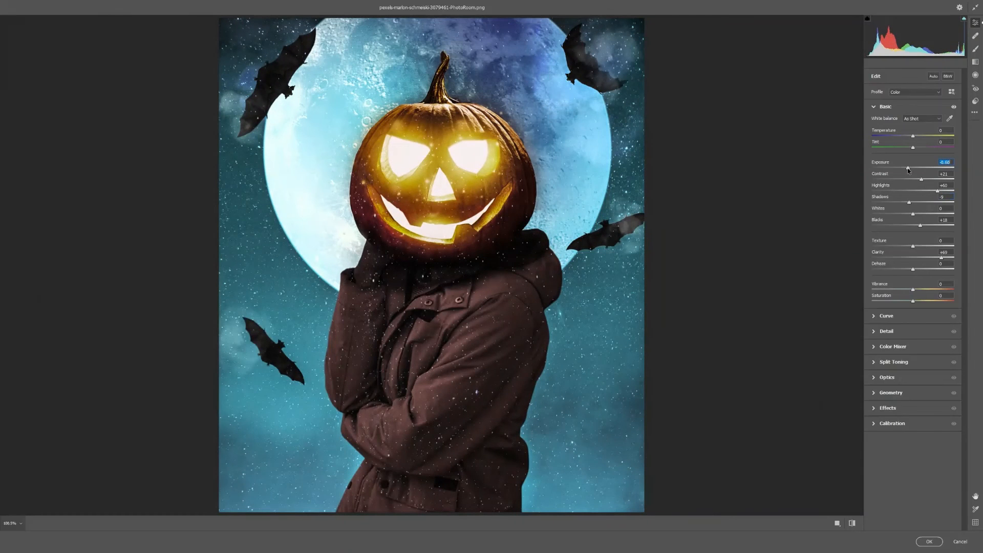
# Step: Shift the aqua and blue hues towards blue, set grain to about 23 and vignetting to about -17, and apply the filter
pyautogui.click(874, 348)
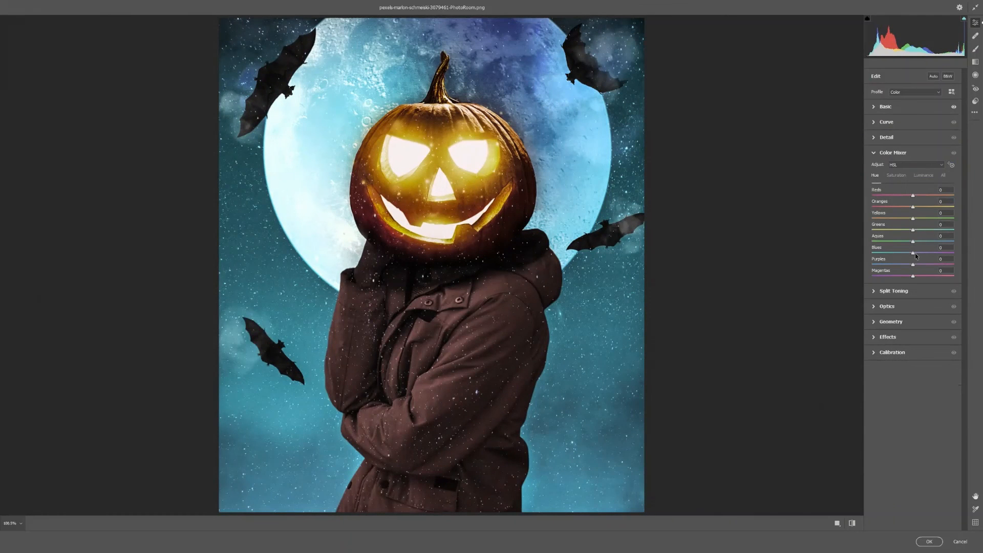
pyautogui.moveTo(915, 253)
pyautogui.mouseDown()
pyautogui.moveTo(917, 243)
pyautogui.moveTo(929, 244)
pyautogui.mouseUp()
pyautogui.click(879, 337)
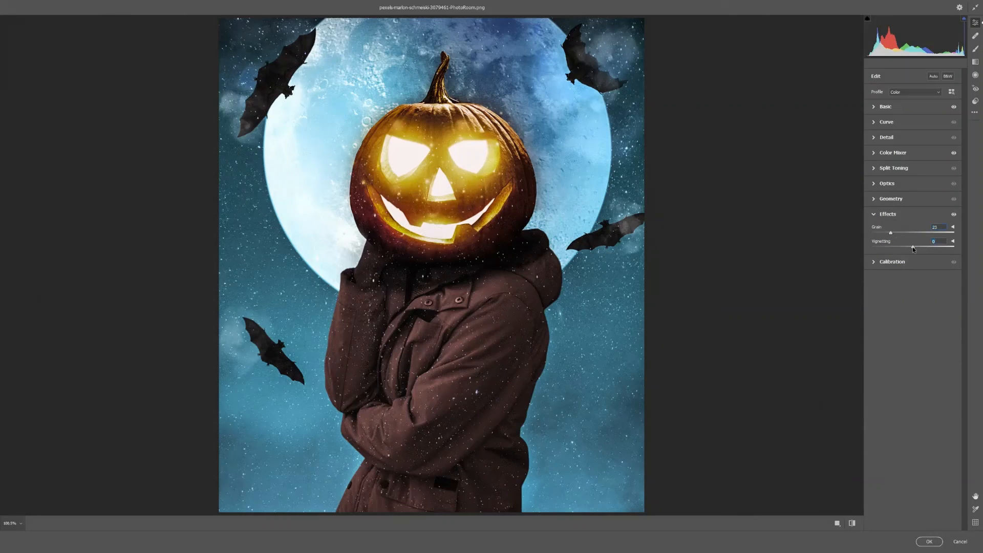
pyautogui.moveTo(914, 249); pyautogui.dragTo(906, 244)
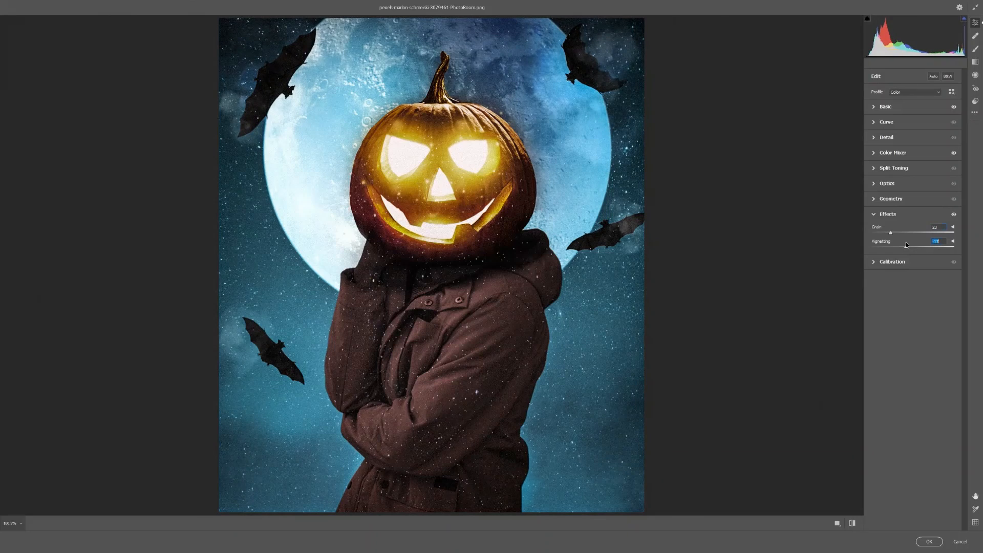
pyautogui.click(930, 541)
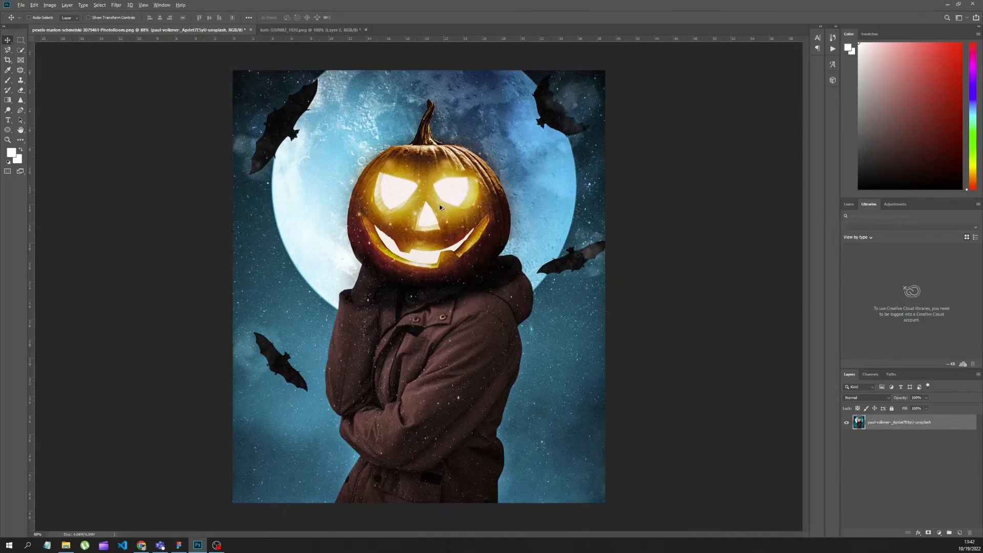
pyautogui.scroll(6, 440, 205)
pyautogui.moveTo(436, 194); pyautogui.dragTo(447, 279)
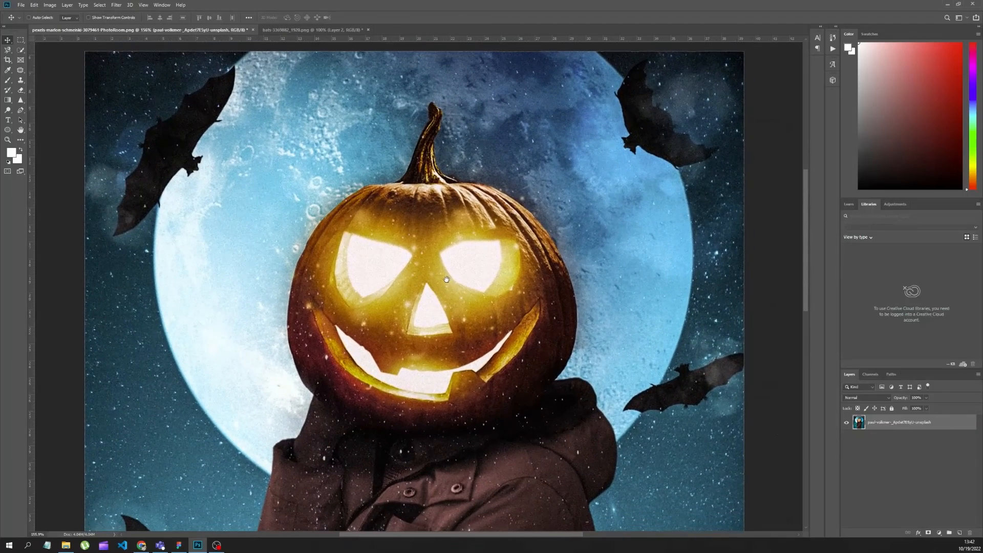
pyautogui.moveTo(805, 267); pyautogui.dragTo(803, 362)
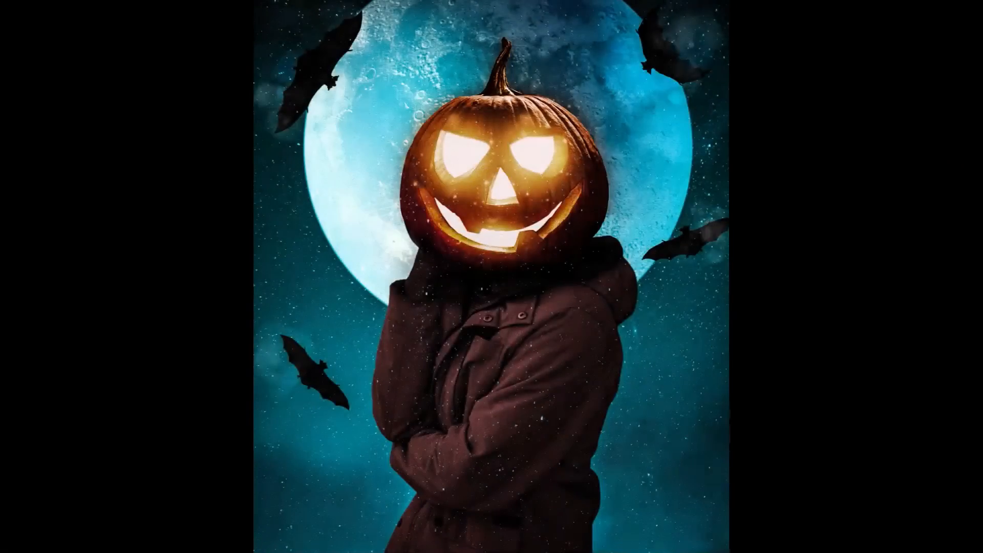